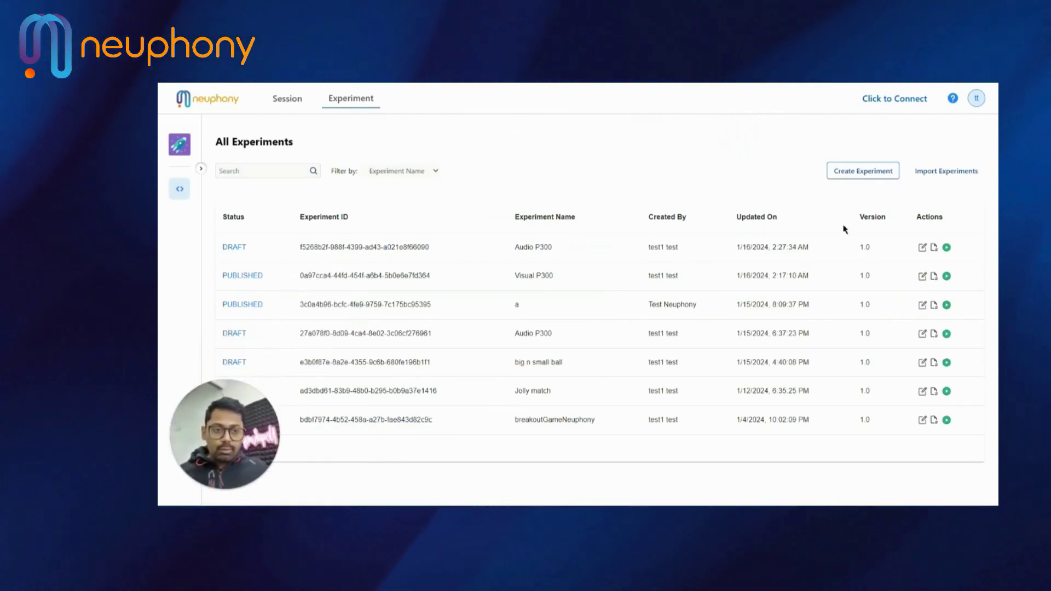
Step: Create experiment 'Visual P300' with baseline description 'Relax and avoid movement' shown as an instruction
click(864, 171)
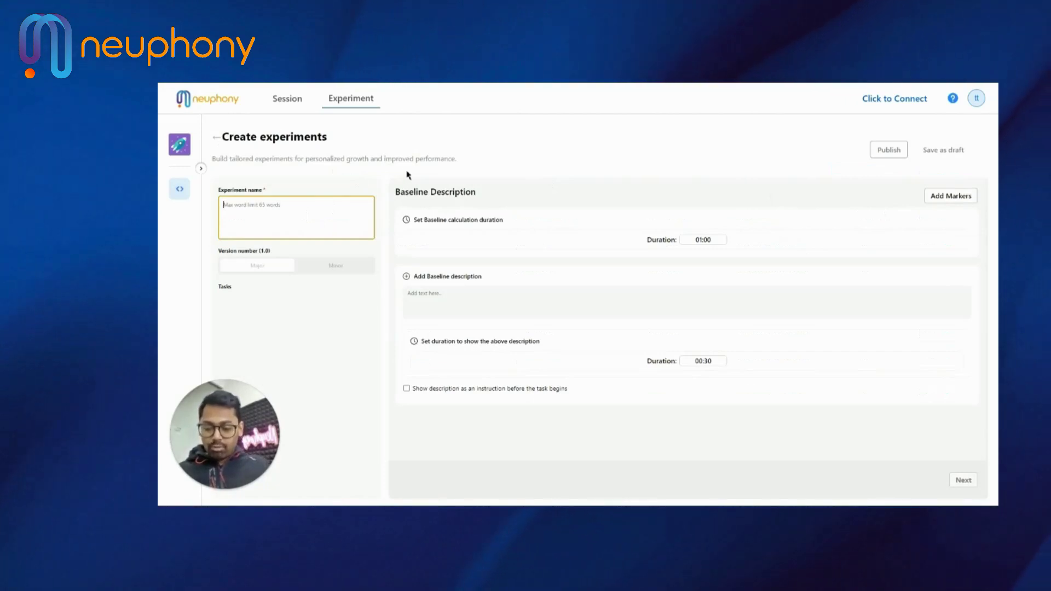
text(V)
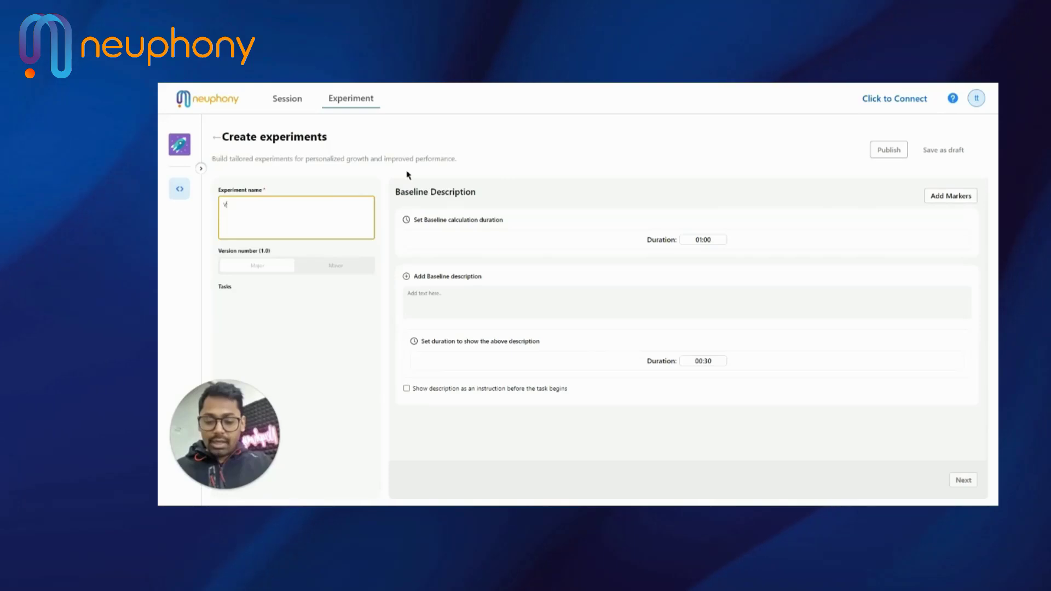
text(isual P300)
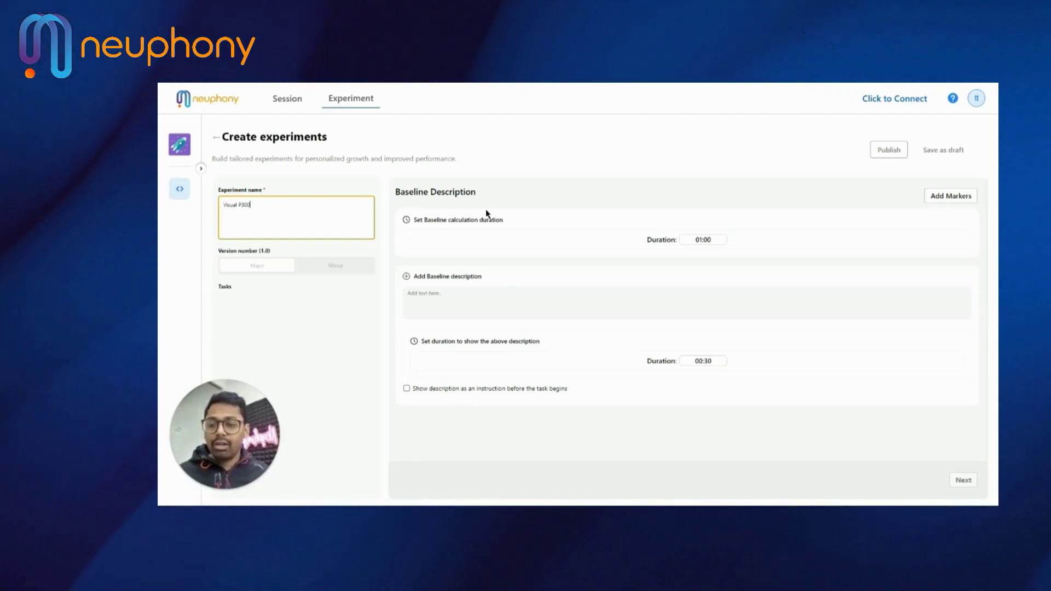
click(499, 312)
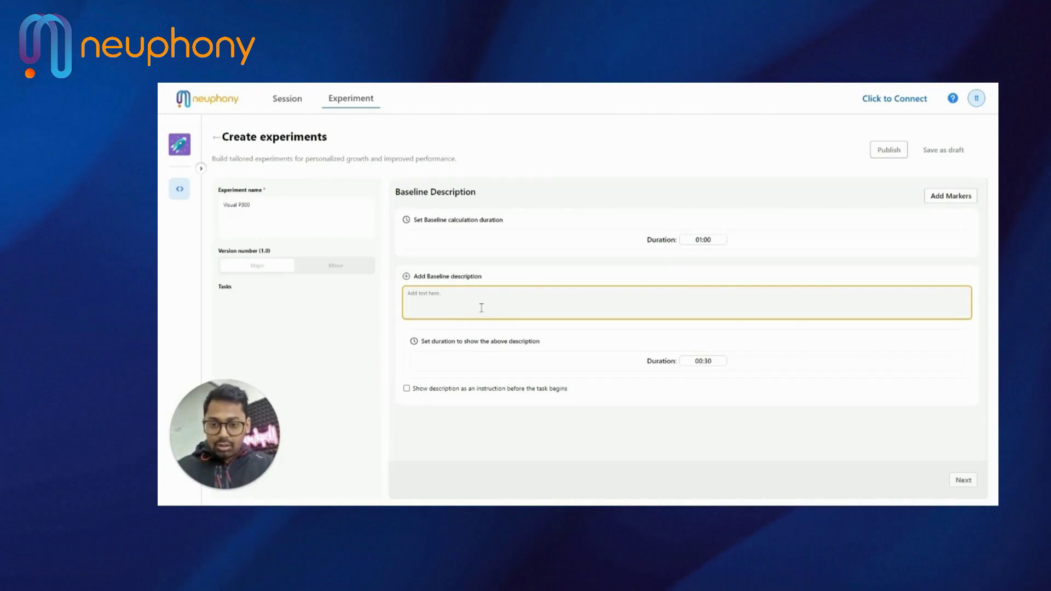
text(lax a)
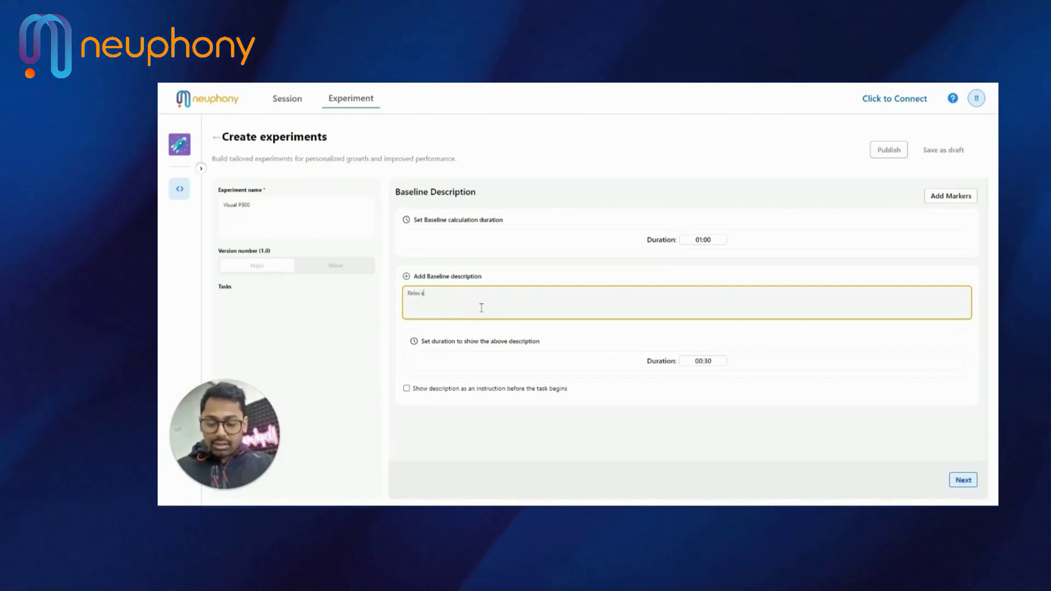
text(nd kee)
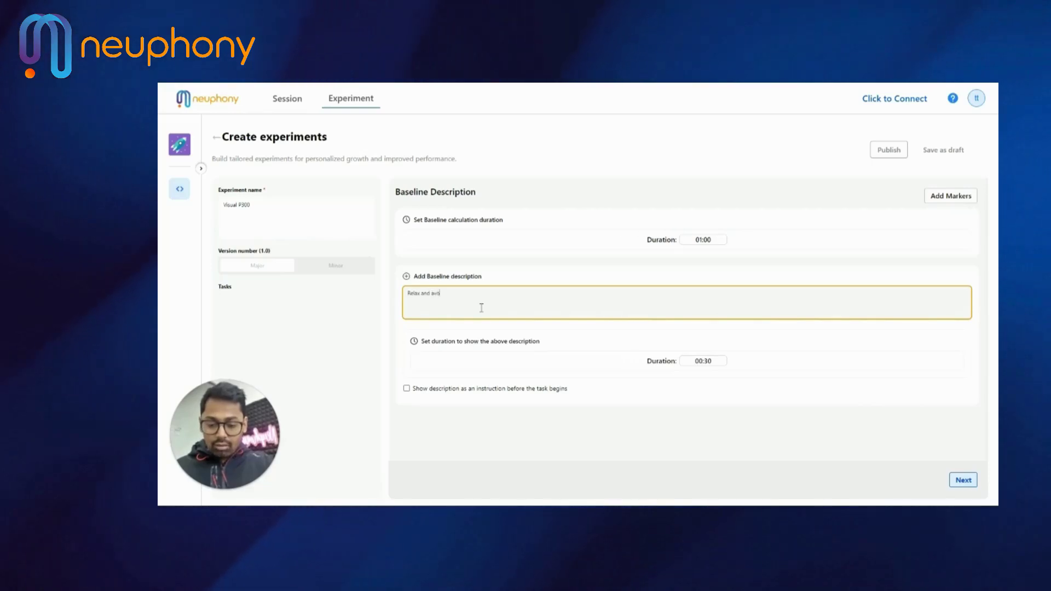
text(id movement)
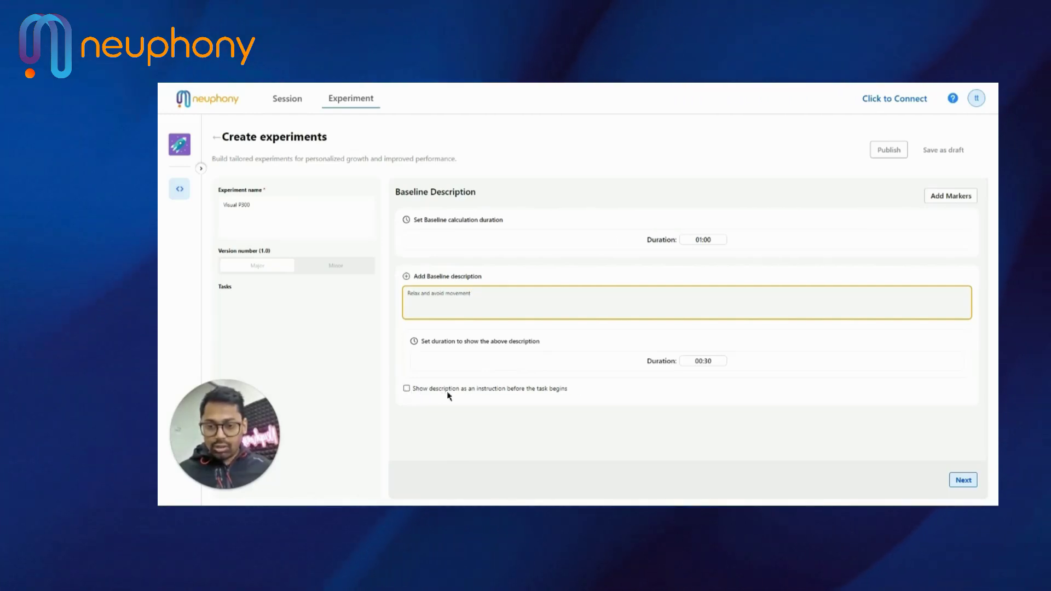
click(406, 389)
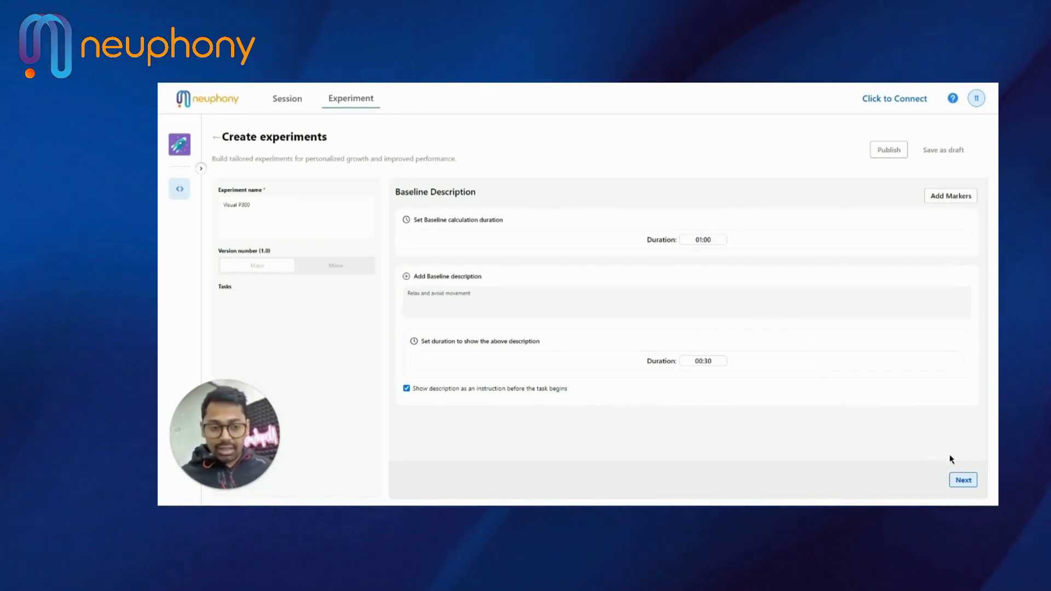
Step: Upload relax.png as the baseline image stimulus, set its duration to 01:01, and save BASELINE
click(962, 481)
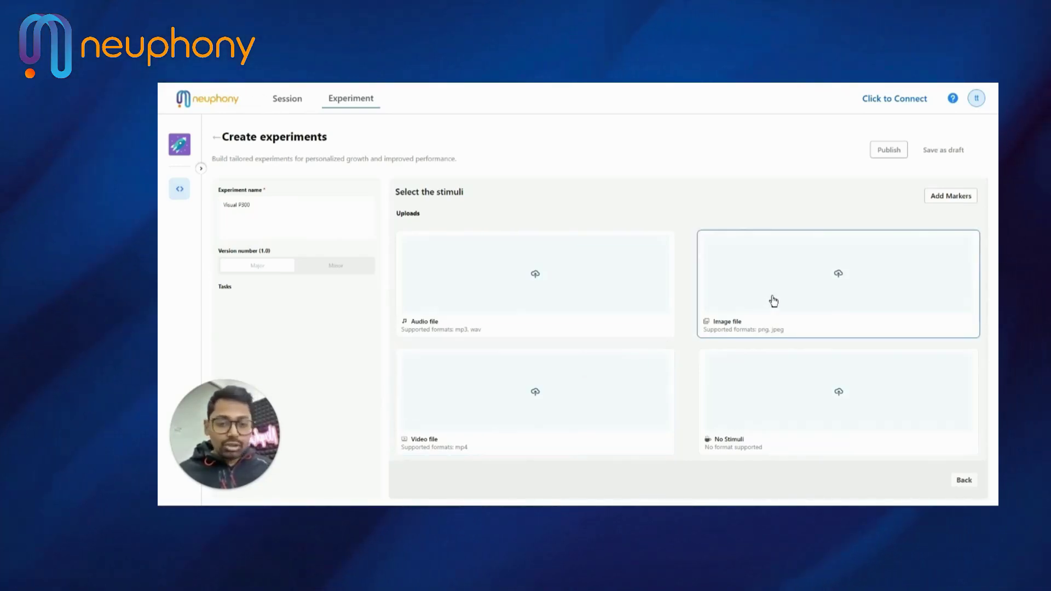
click(772, 299)
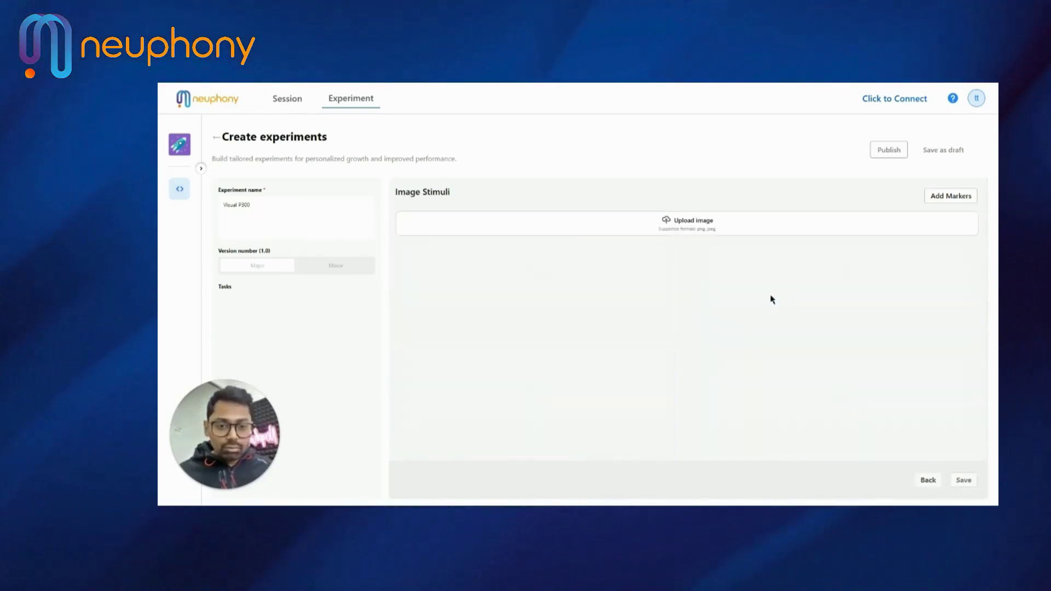
click(679, 225)
double_click(522, 186)
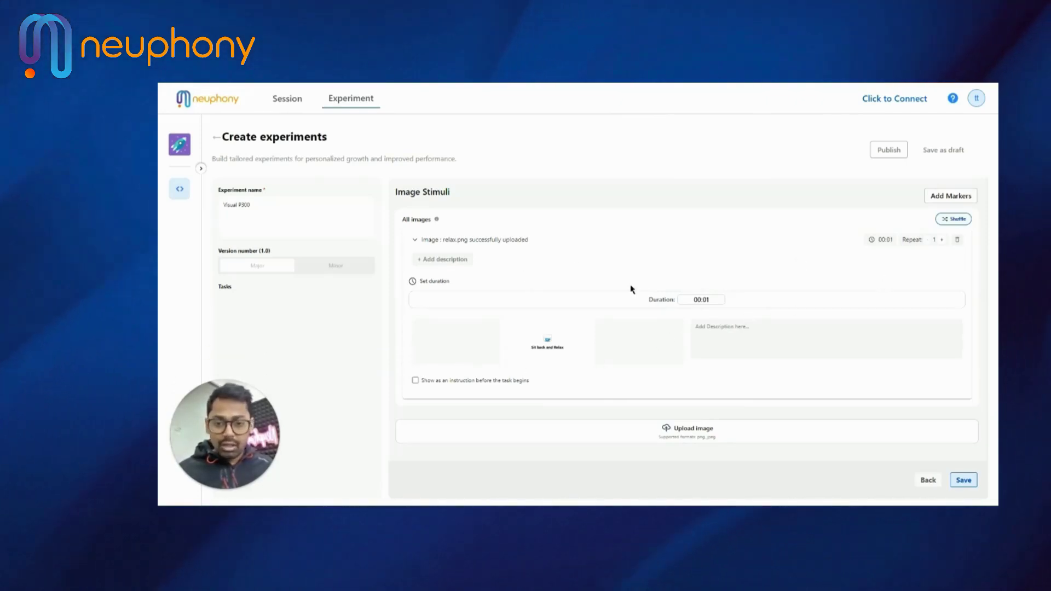
click(701, 300)
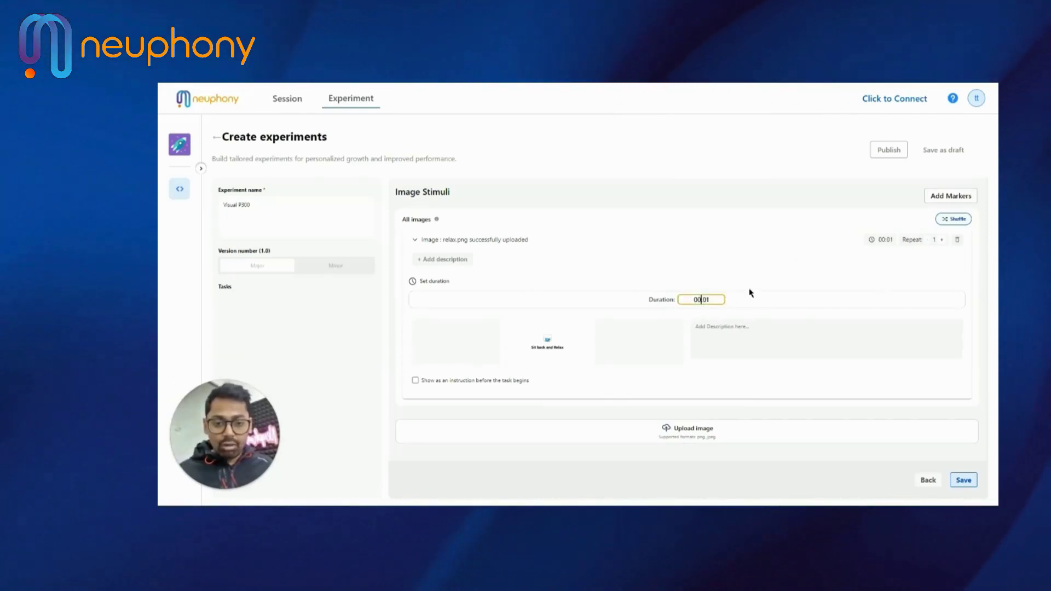
text(1)
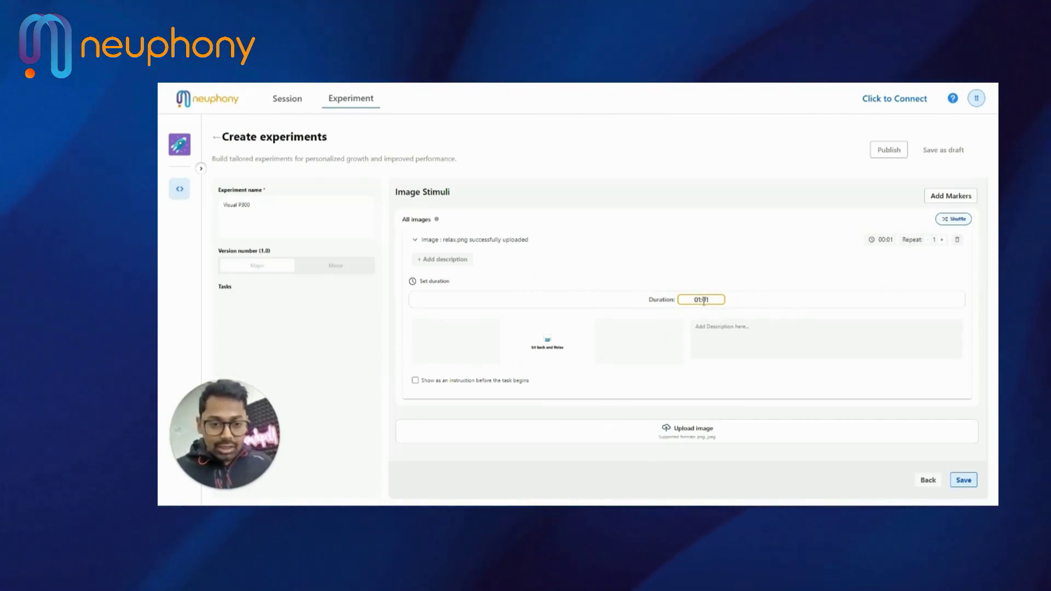
click(967, 481)
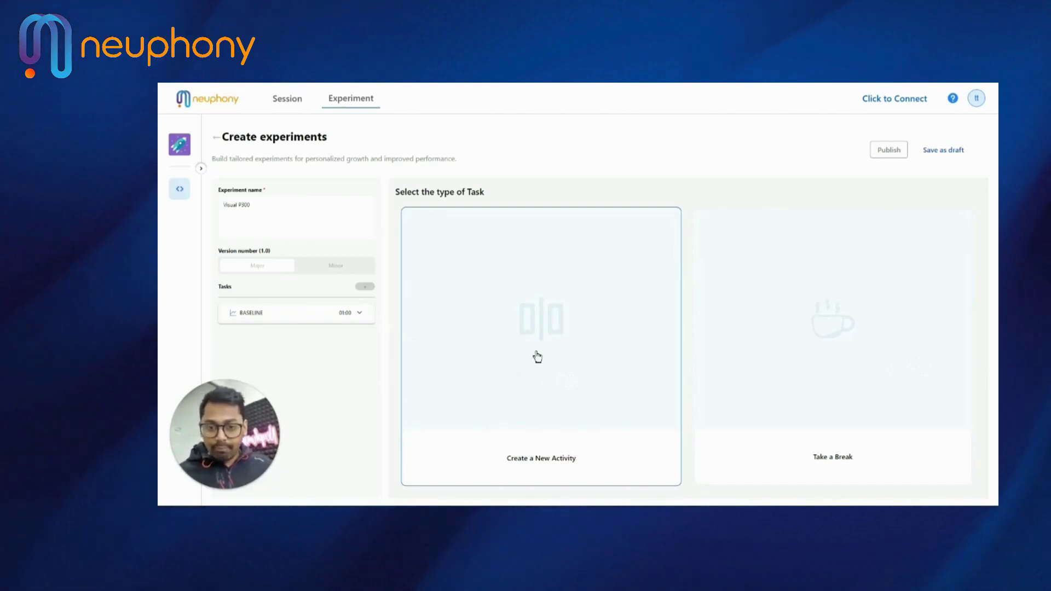
Step: Add a new activity and correct its description to 'Instructions for the following experiment'
click(537, 357)
text(INstruc)
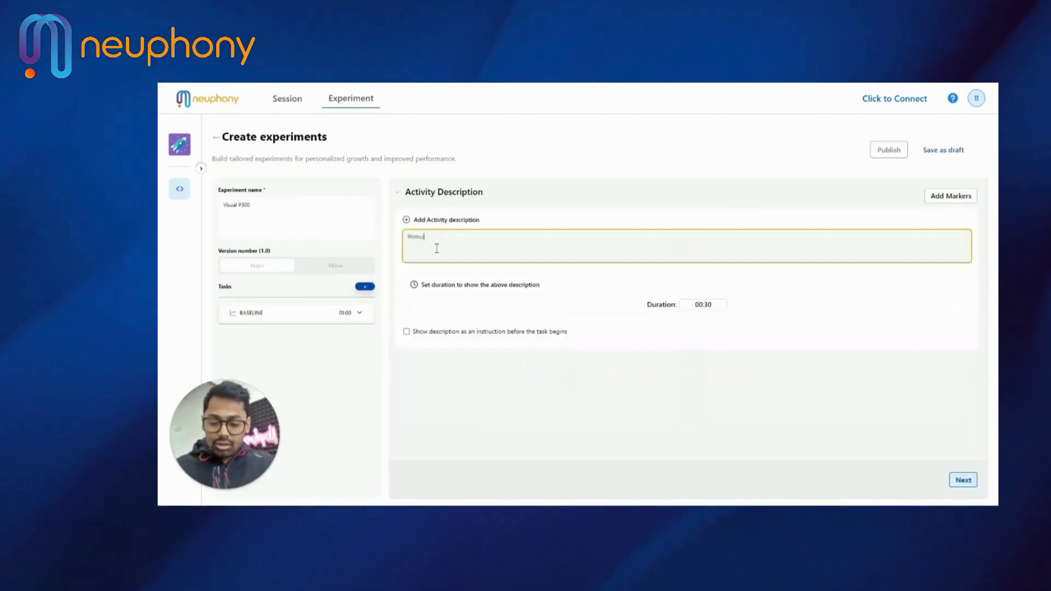
text(tions for th)
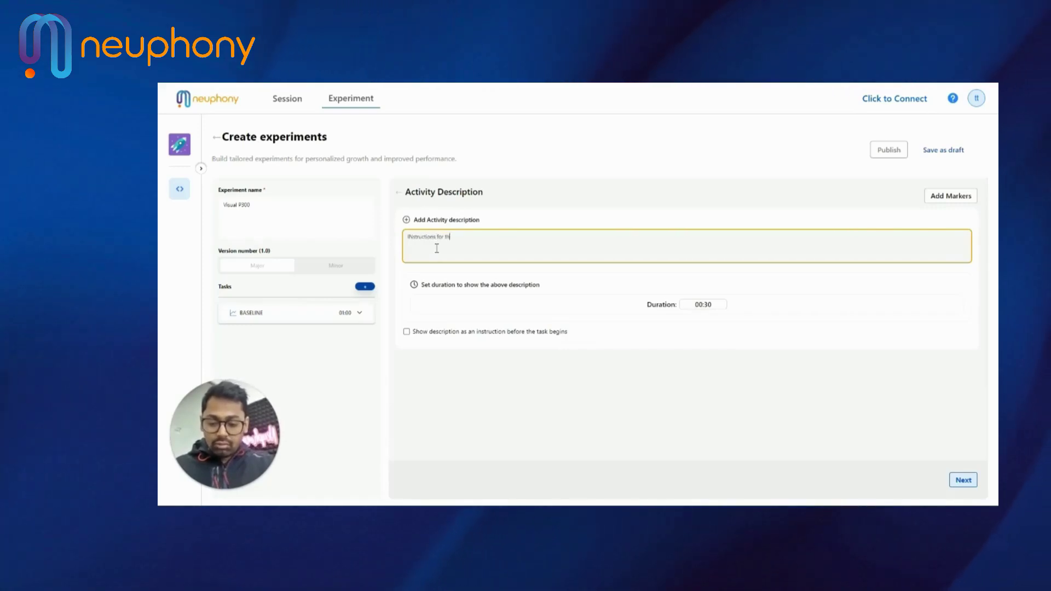
text(e follwoing)
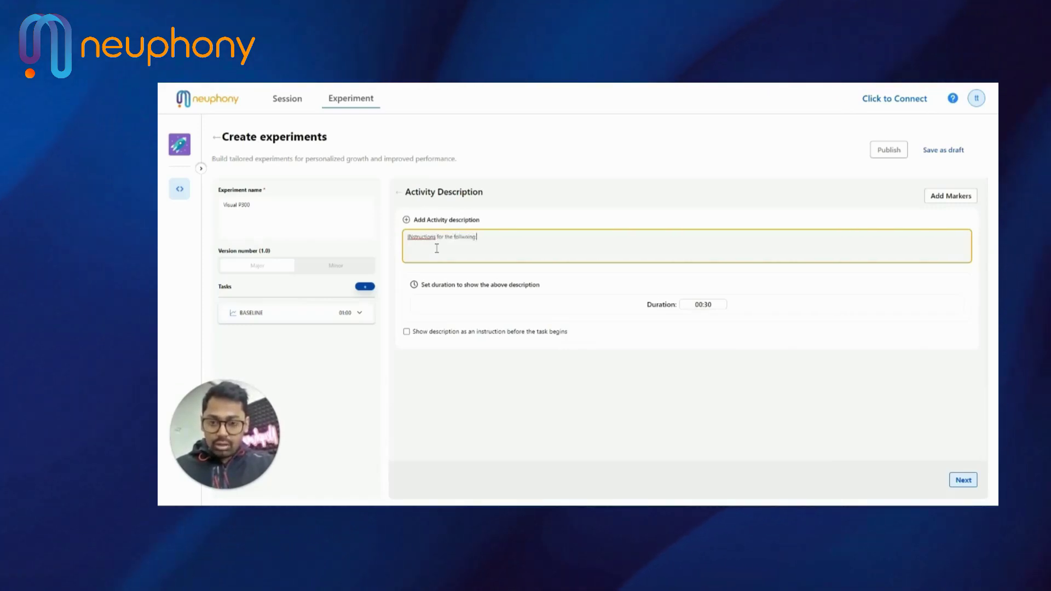
text( ex)
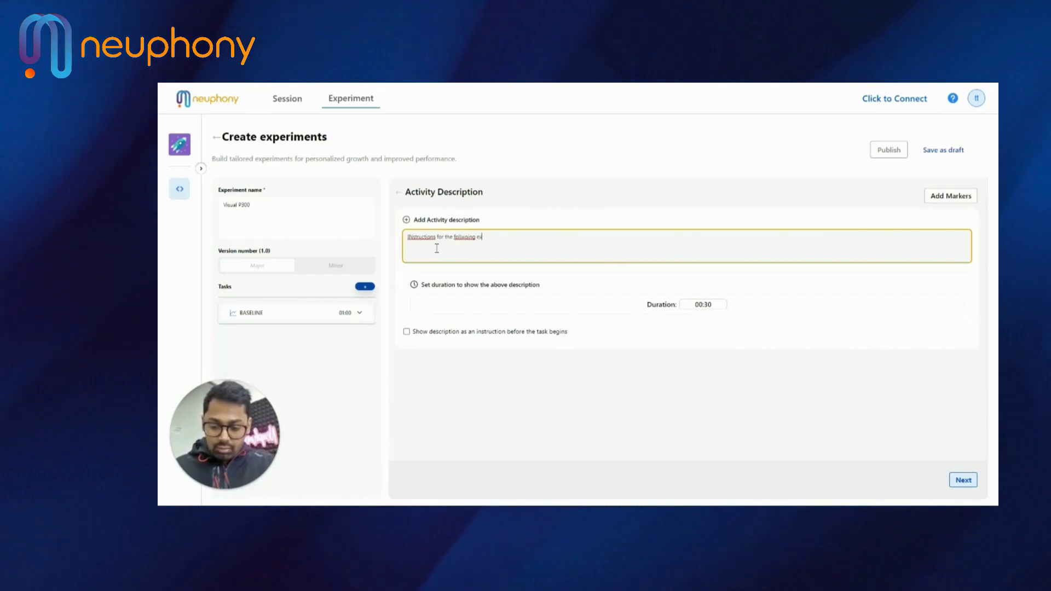
text(periment)
key(ctrl+a)
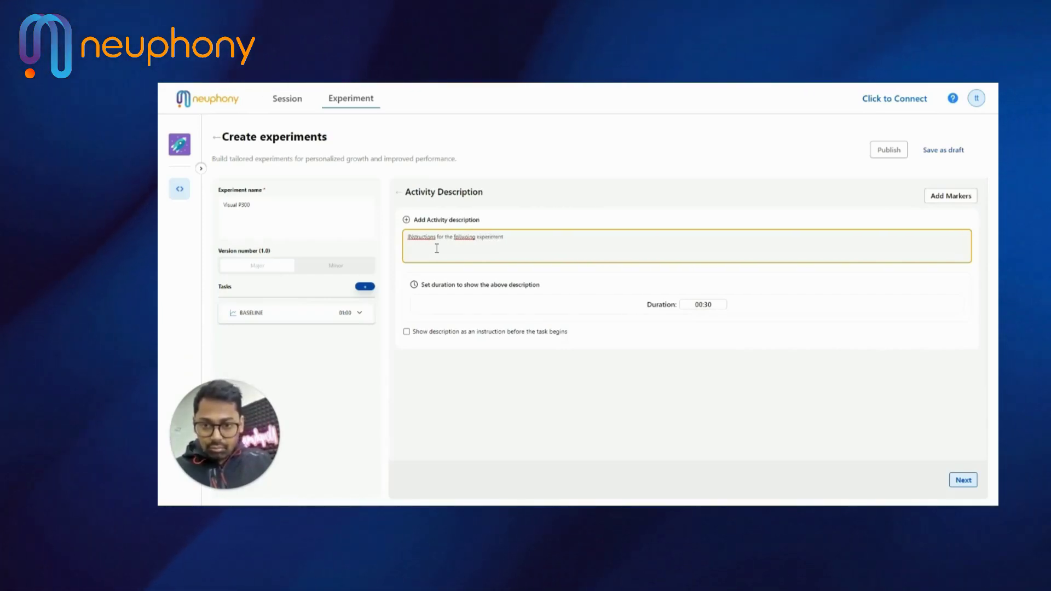
text(Instructions for the following experiment)
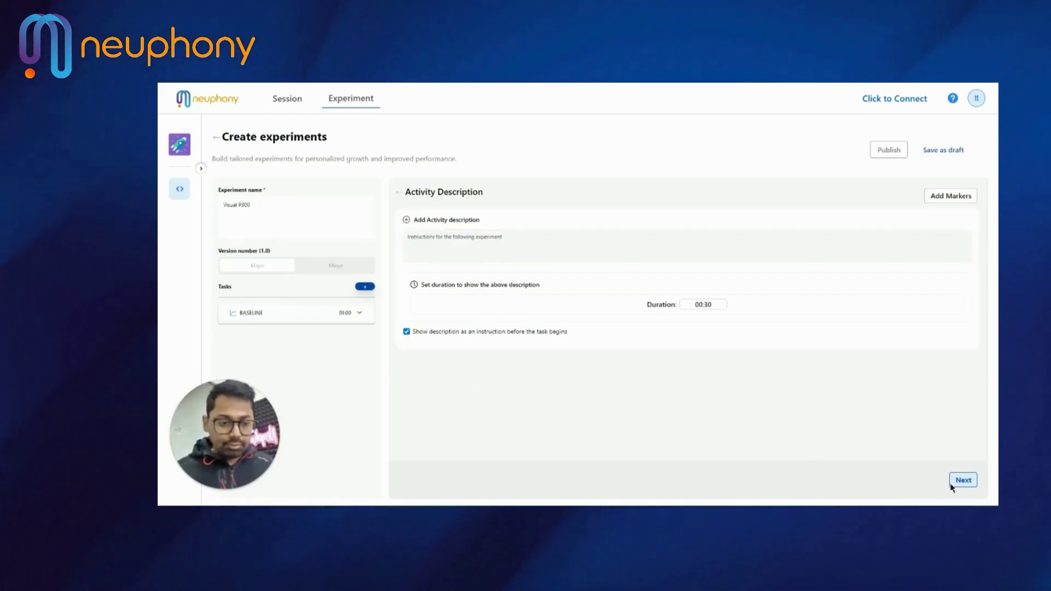
Step: Upload bigBall.png as the activity's image stimulus with a 00:04 duration
click(963, 480)
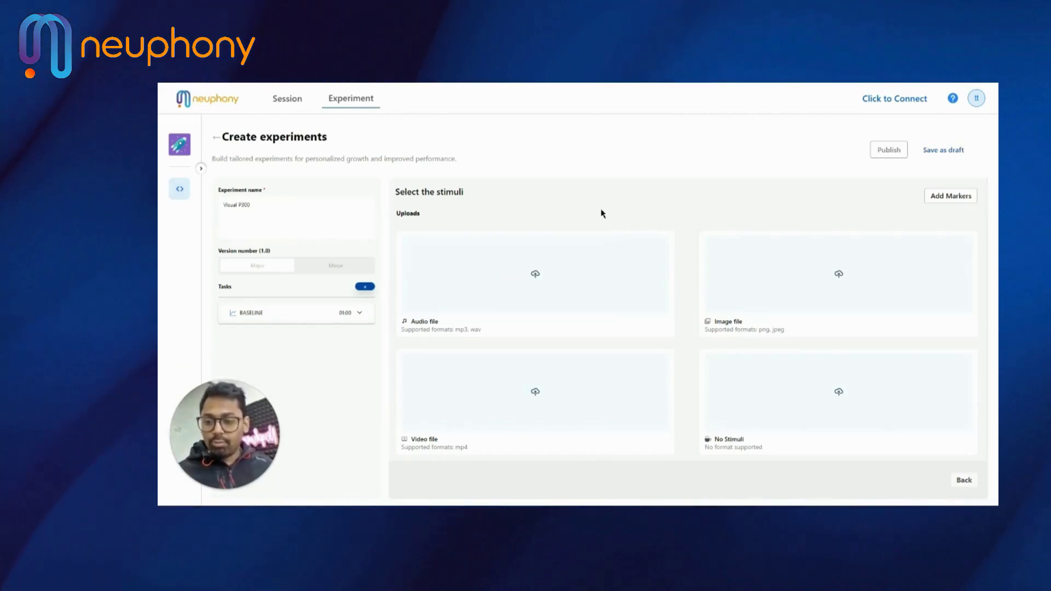
click(801, 256)
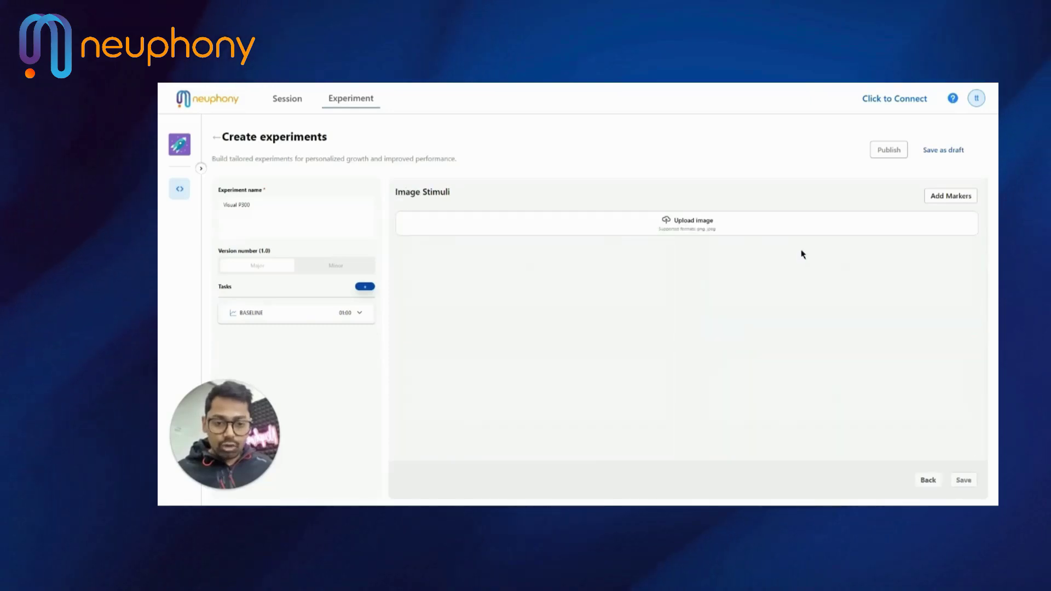
click(724, 230)
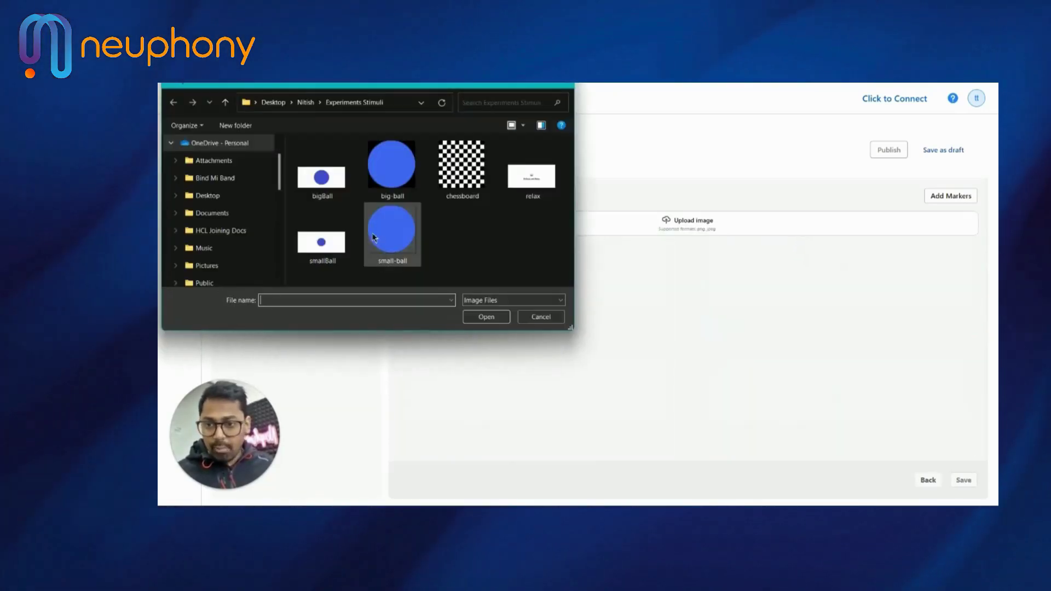
click(328, 178)
click(481, 317)
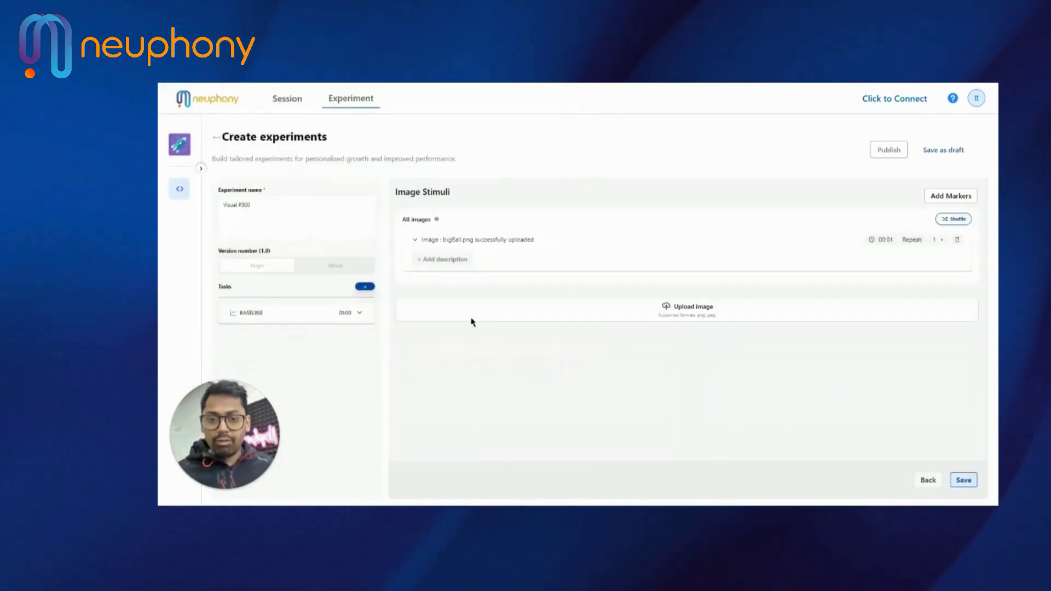
click(438, 244)
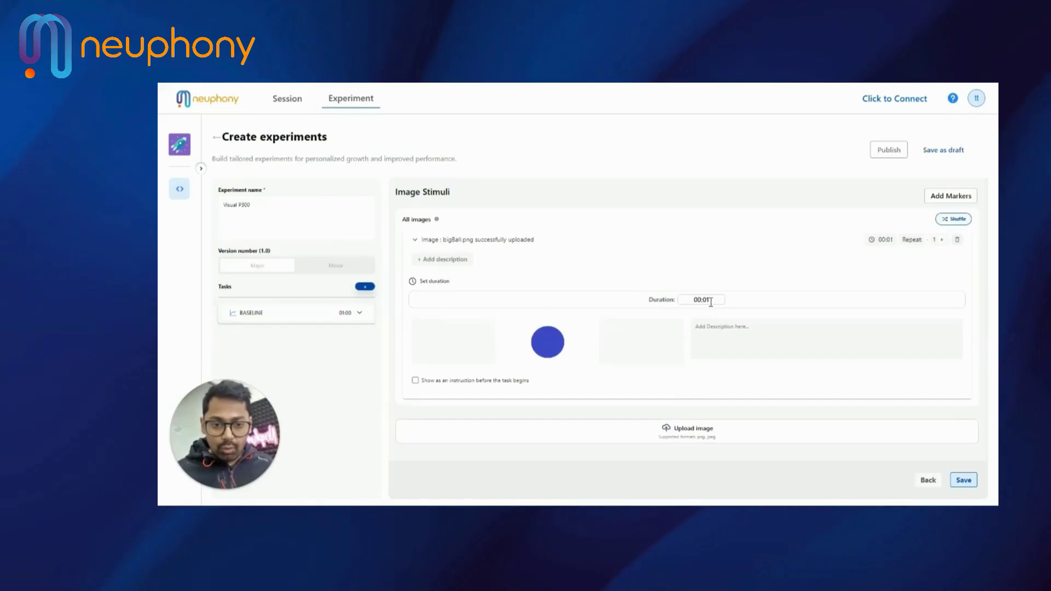
key(BackSpace)
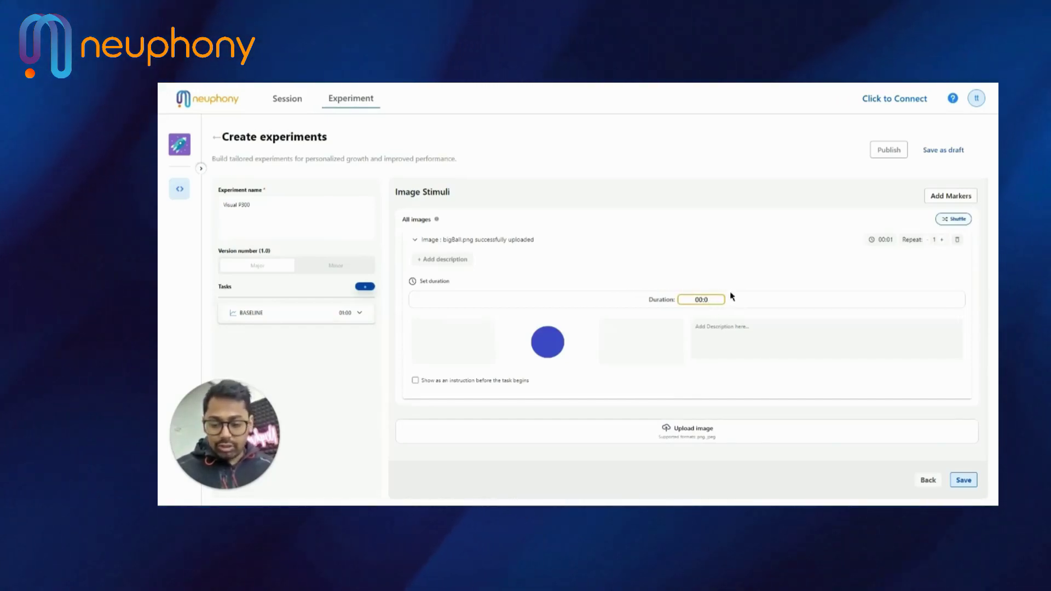
text(4)
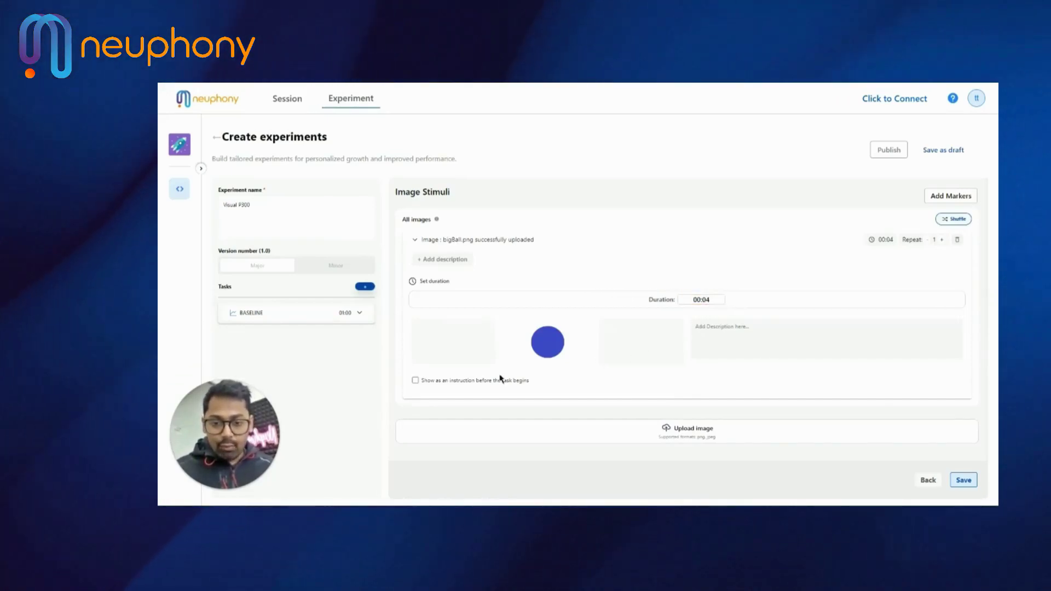
Step: Describe bigBall as "Press 'space' key when you see the big ball", shown as an instruction first
click(415, 381)
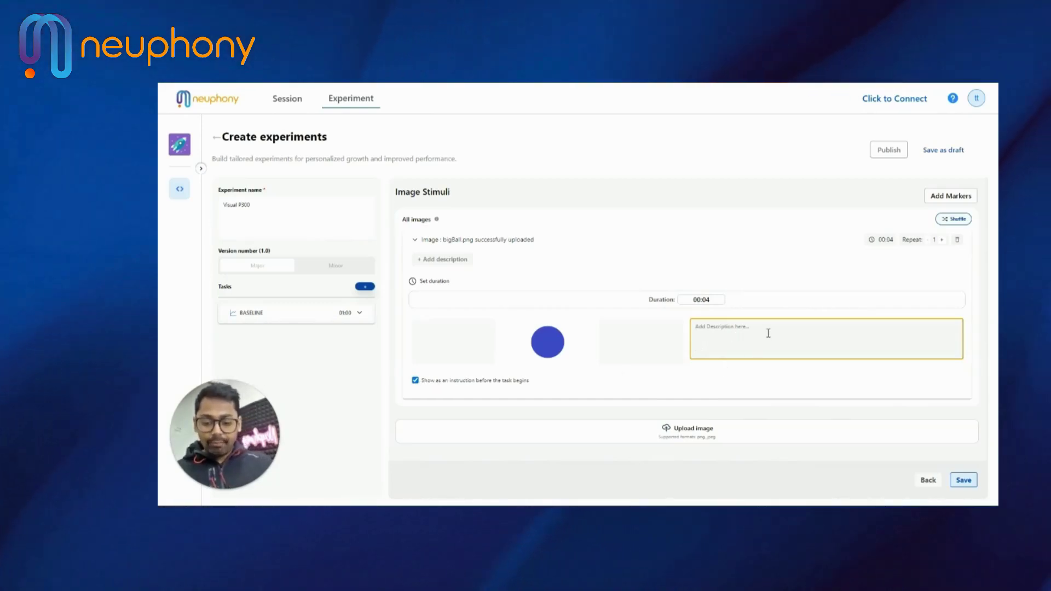
text(Press)
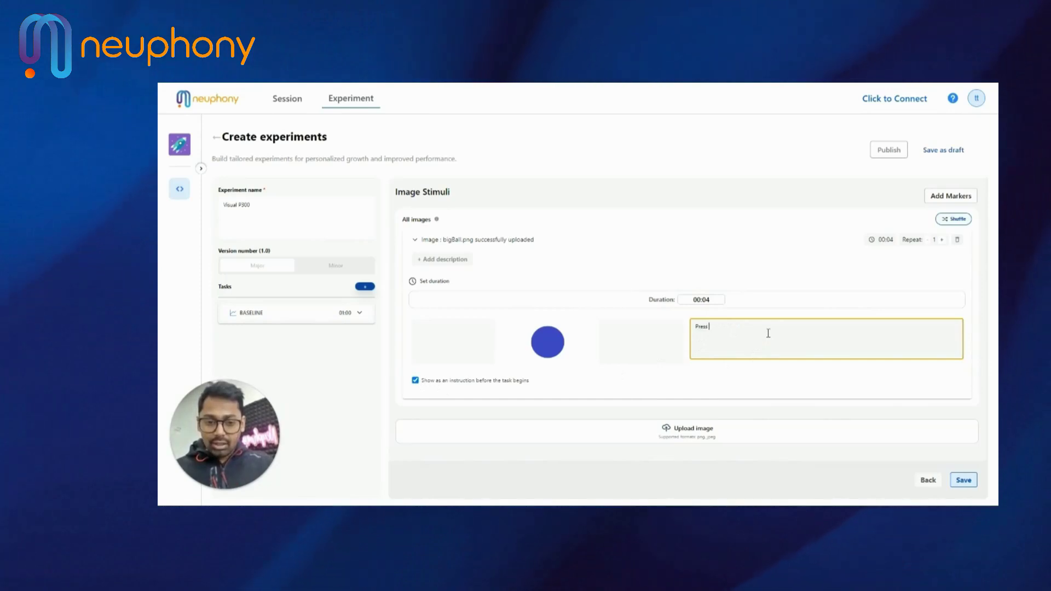
text( 'space' key)
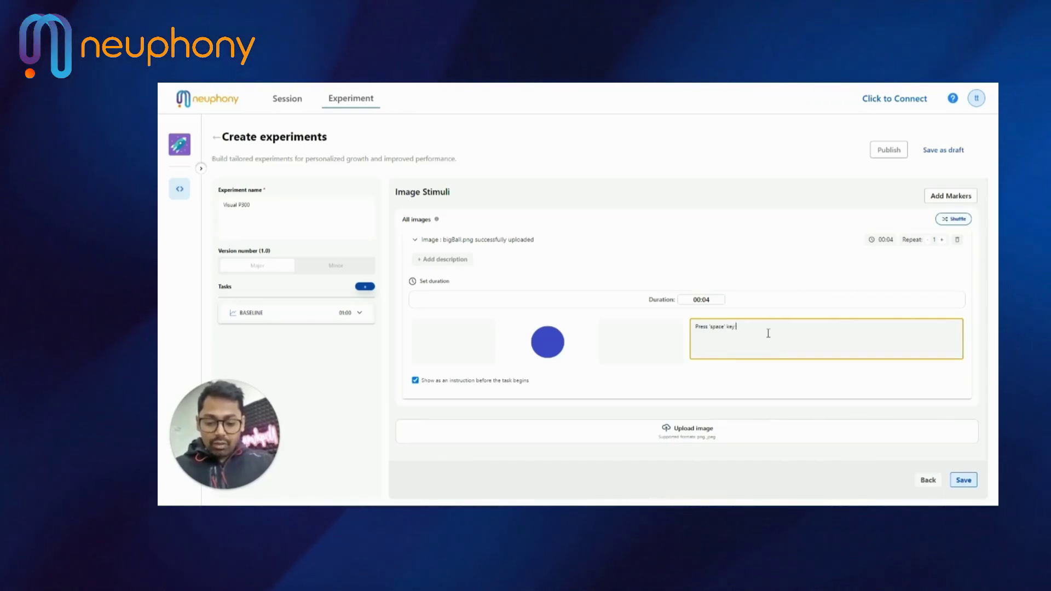
text( when you see)
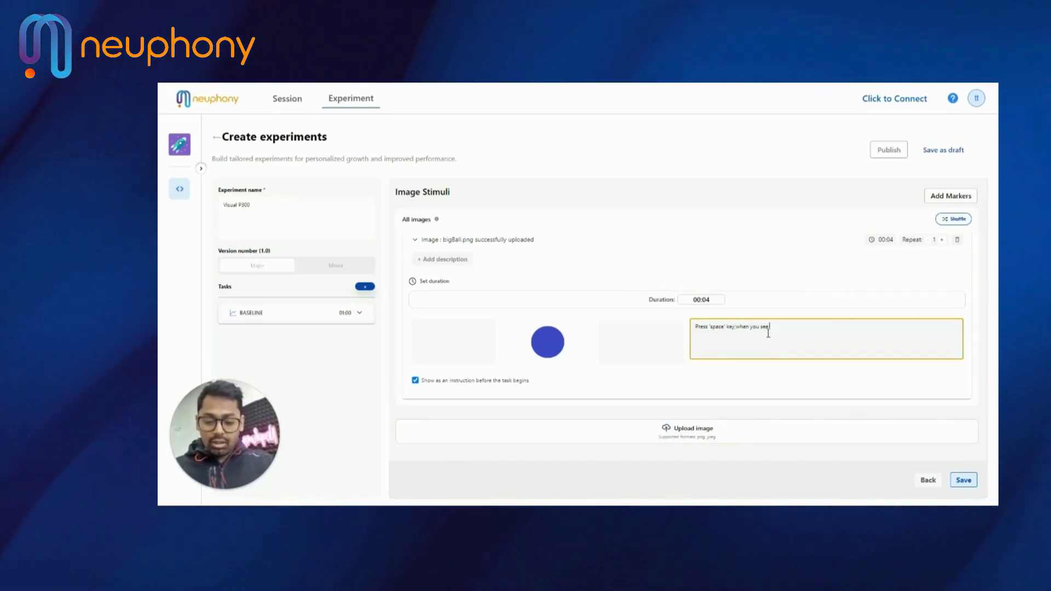
text( the big ball)
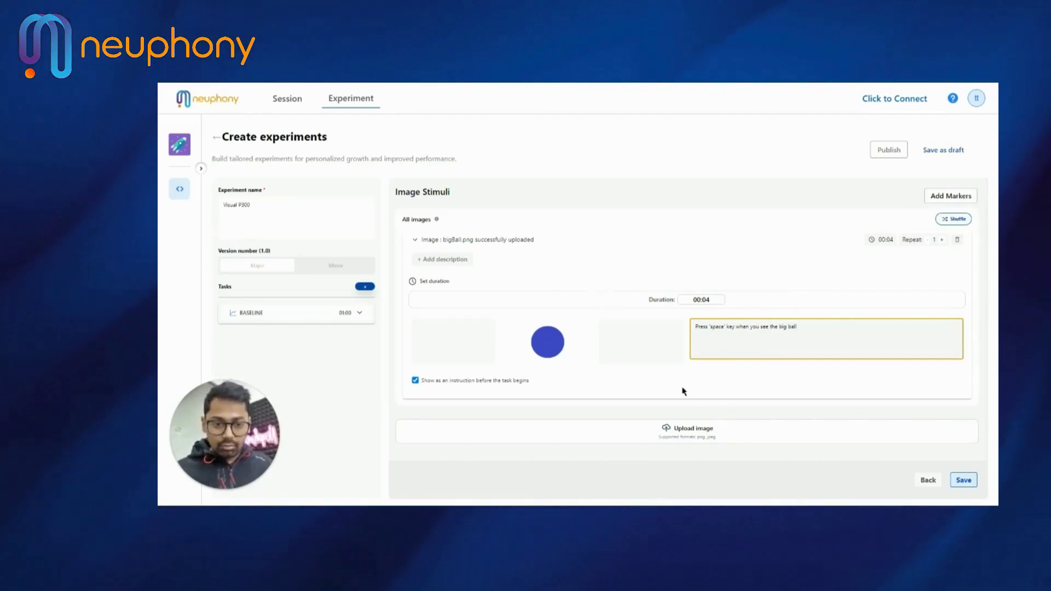
click(705, 392)
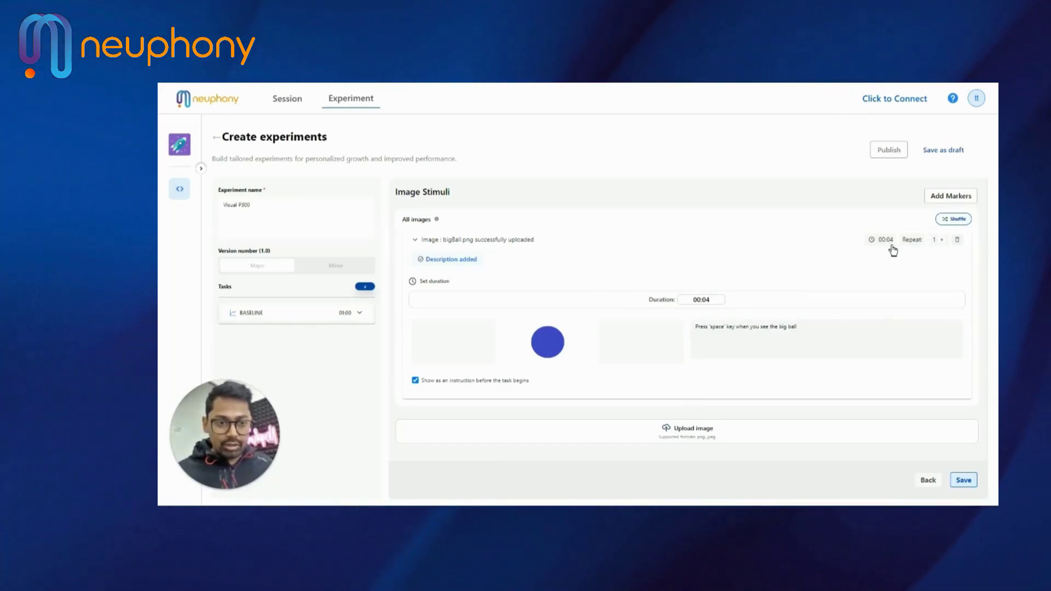
Step: Upload smallBall.png for 00:04, described "Do not do anything while see you the small ball."
click(655, 422)
click(323, 236)
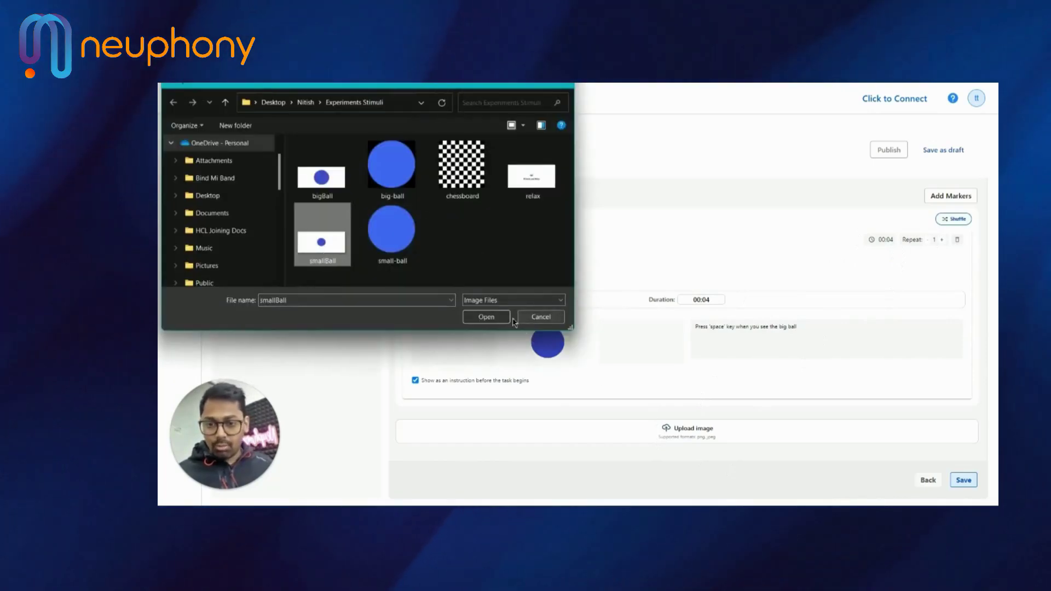
click(486, 316)
click(706, 310)
key(BackSpace)
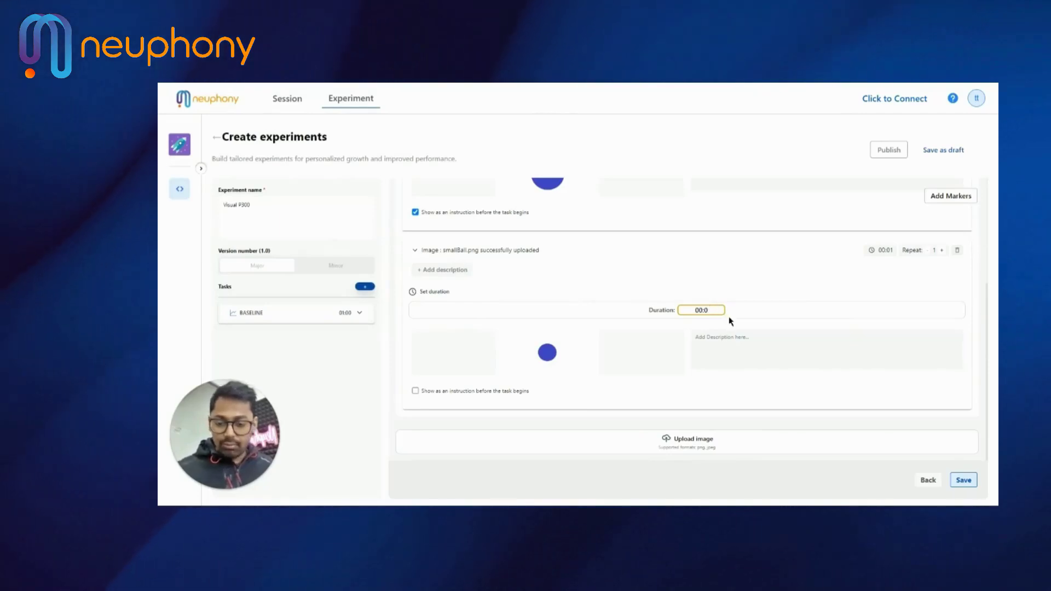
text(4)
click(521, 395)
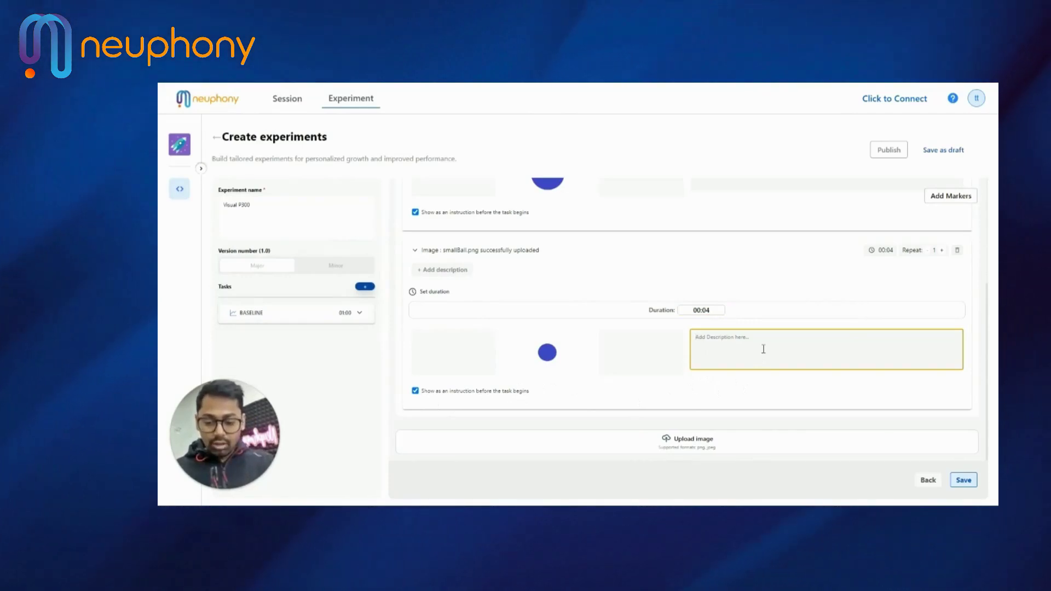
text(Do not do an)
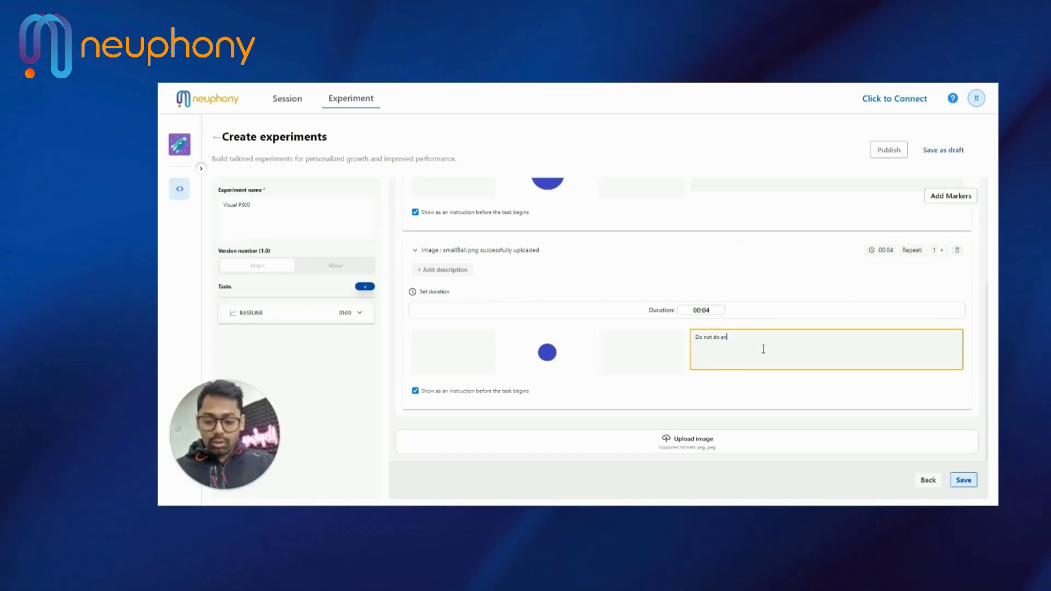
text(ything w)
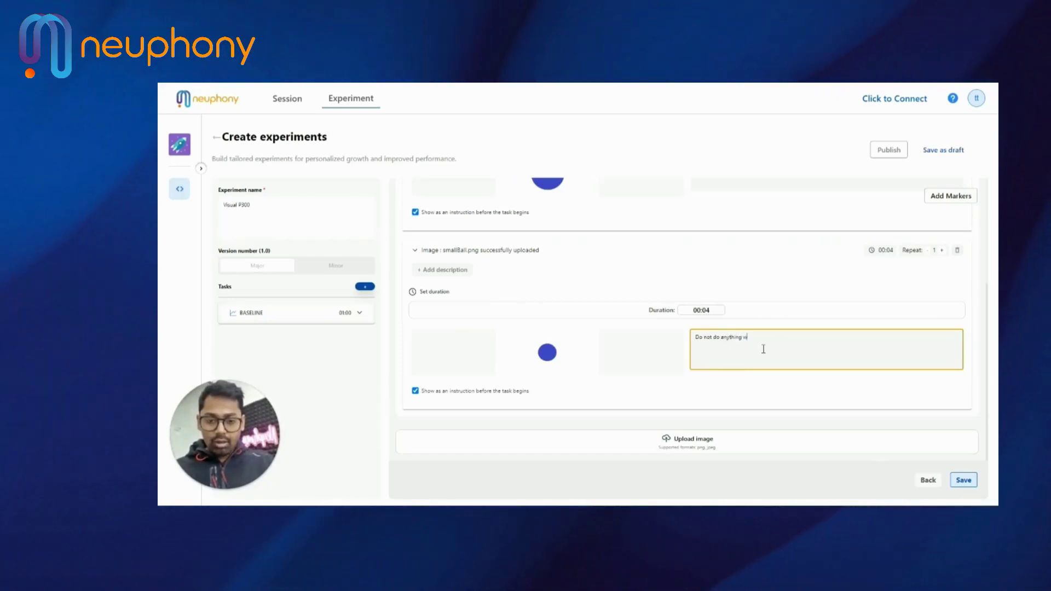
text(h)
text(ile see you)
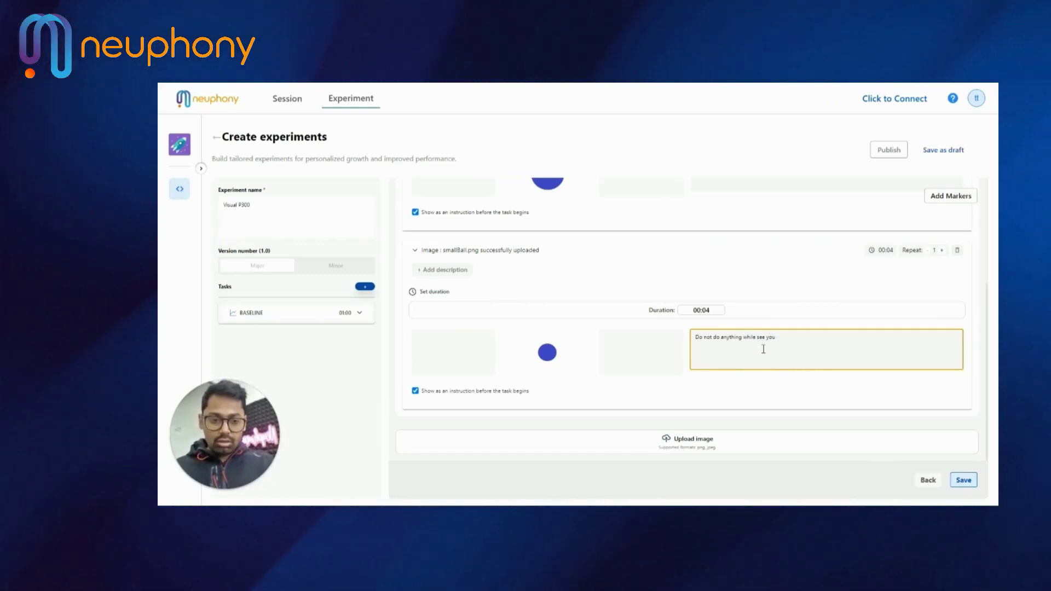
text( se the small )
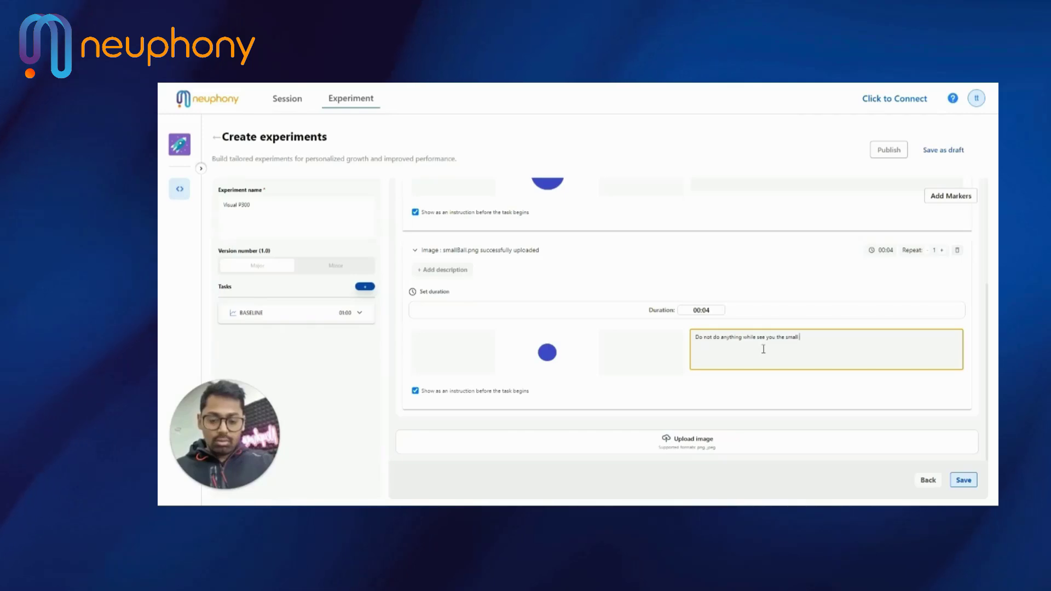
text(ball.)
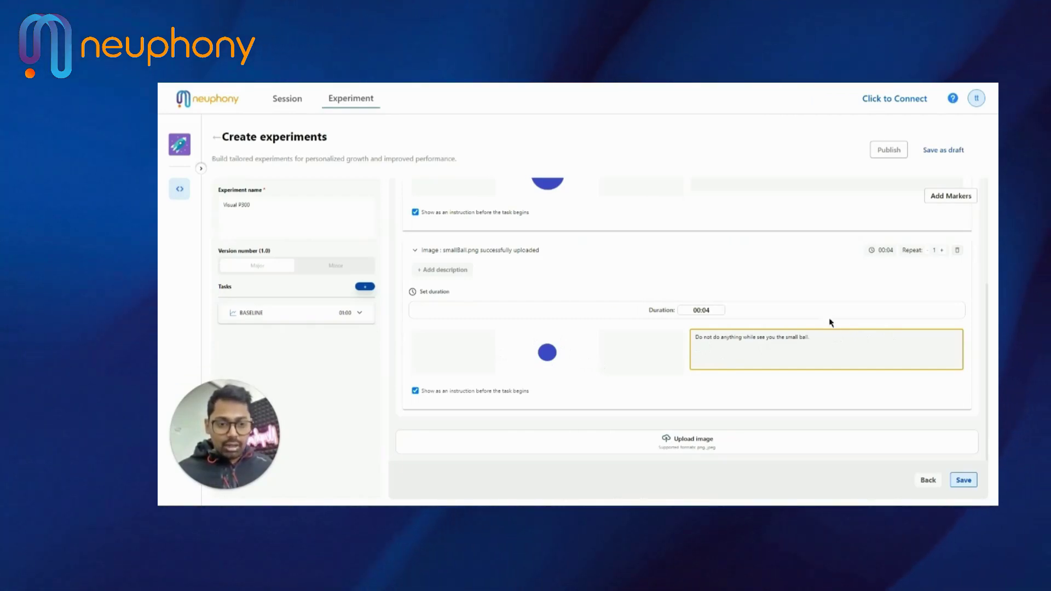
scroll(829, 323, up, 3)
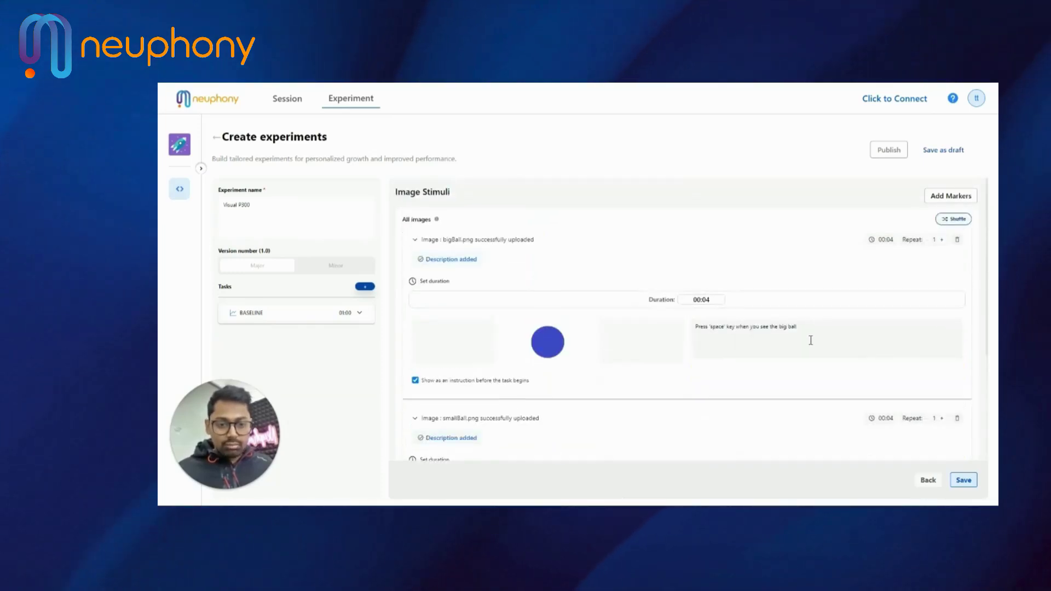
scroll(811, 340, down, 3)
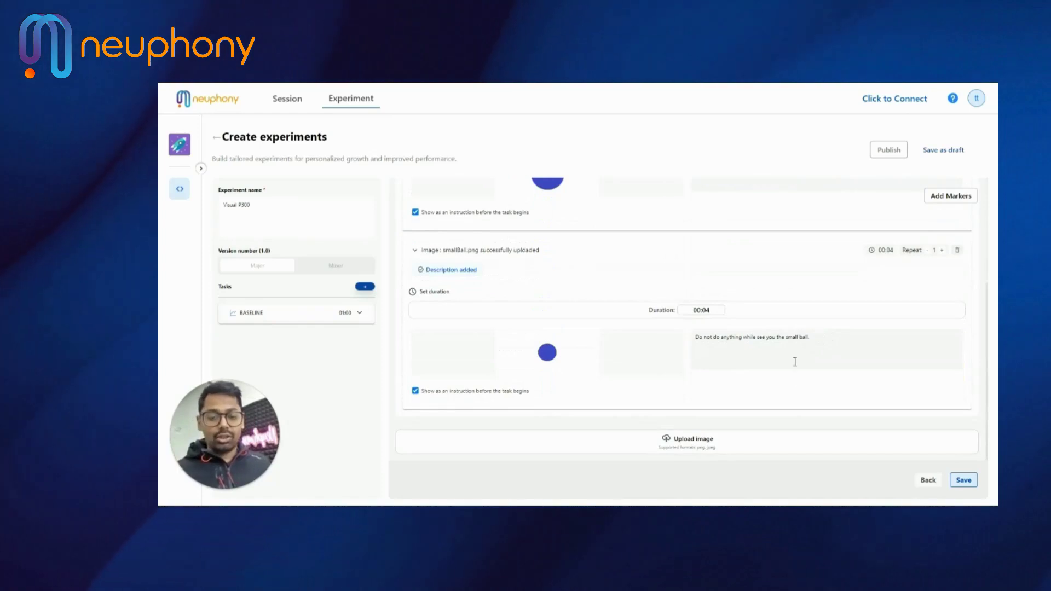
Step: Upload chessboard.png as another image stimulus with a 00:04 duration
click(685, 437)
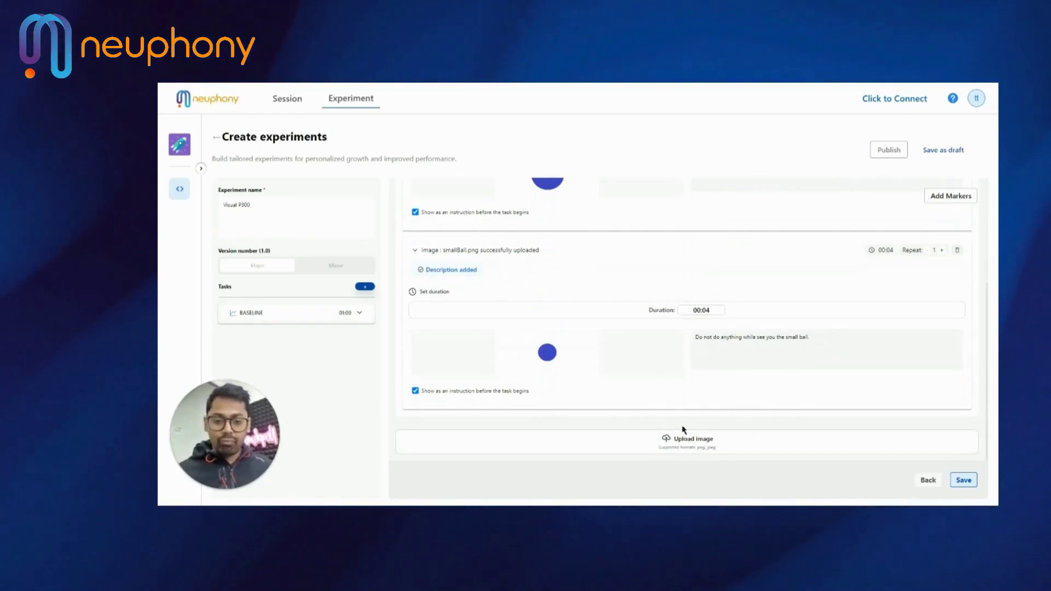
click(453, 169)
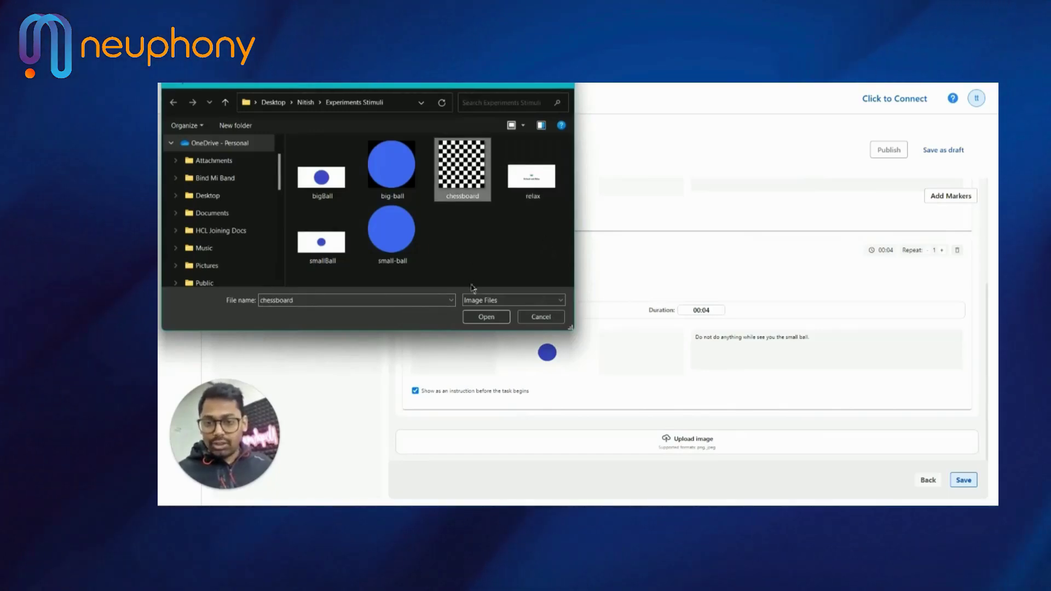
click(485, 316)
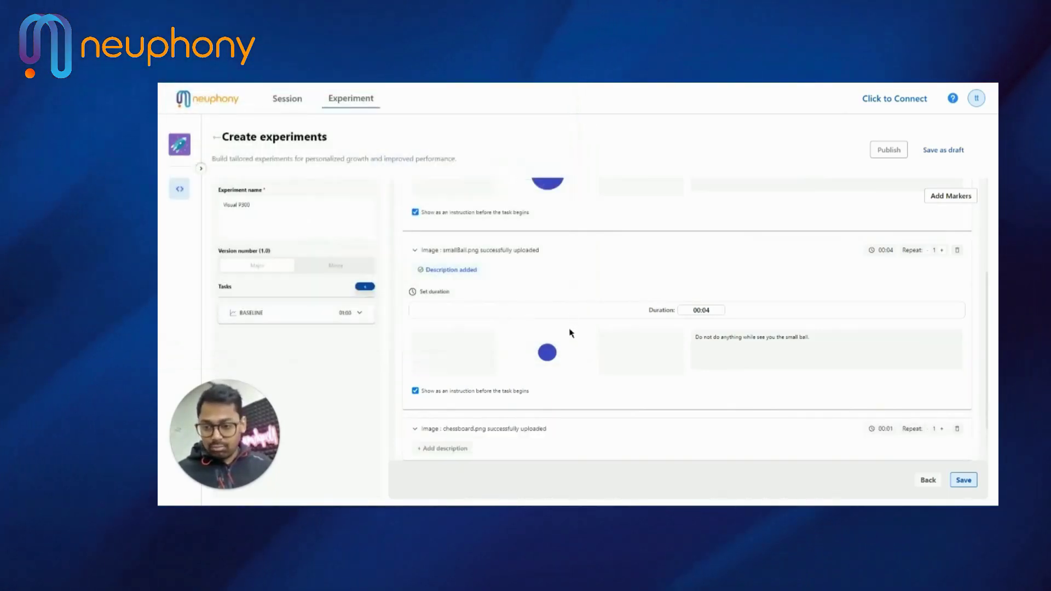
scroll(571, 326, down, 4)
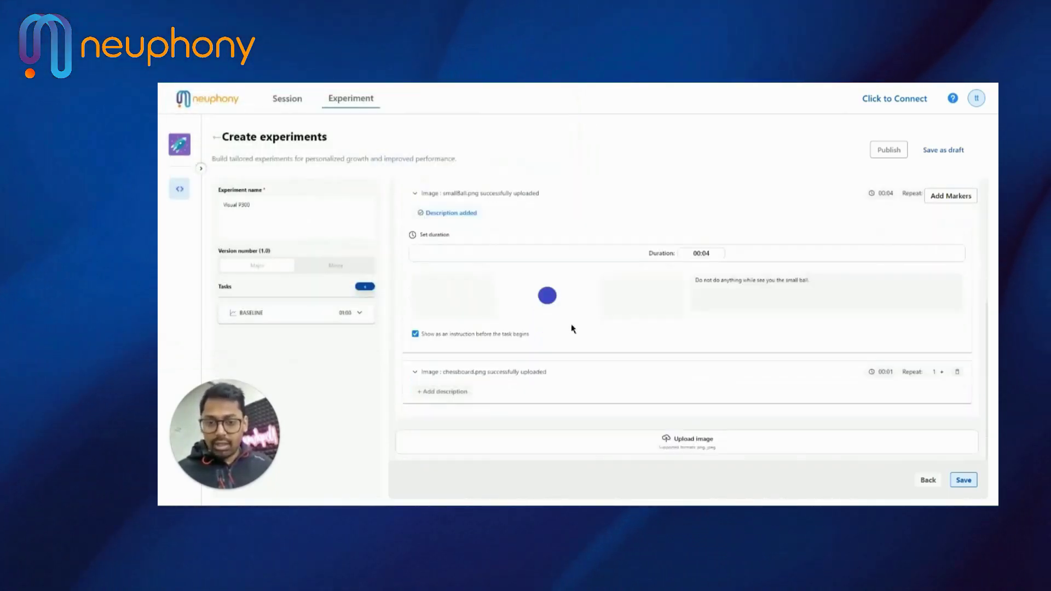
click(463, 374)
scroll(685, 310, down, 2)
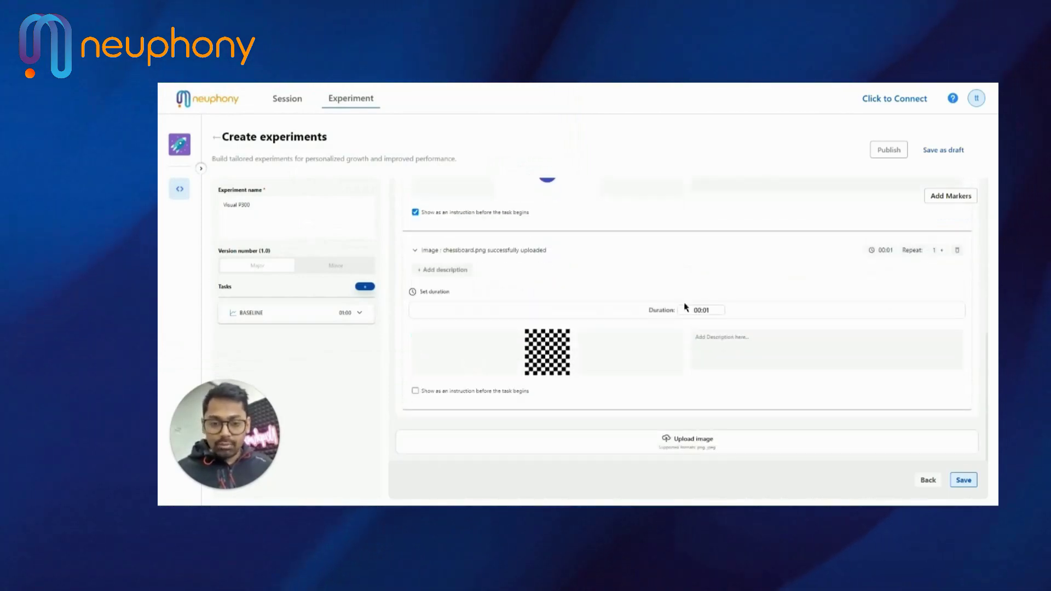
click(725, 309)
key(BackSpace)
text(4)
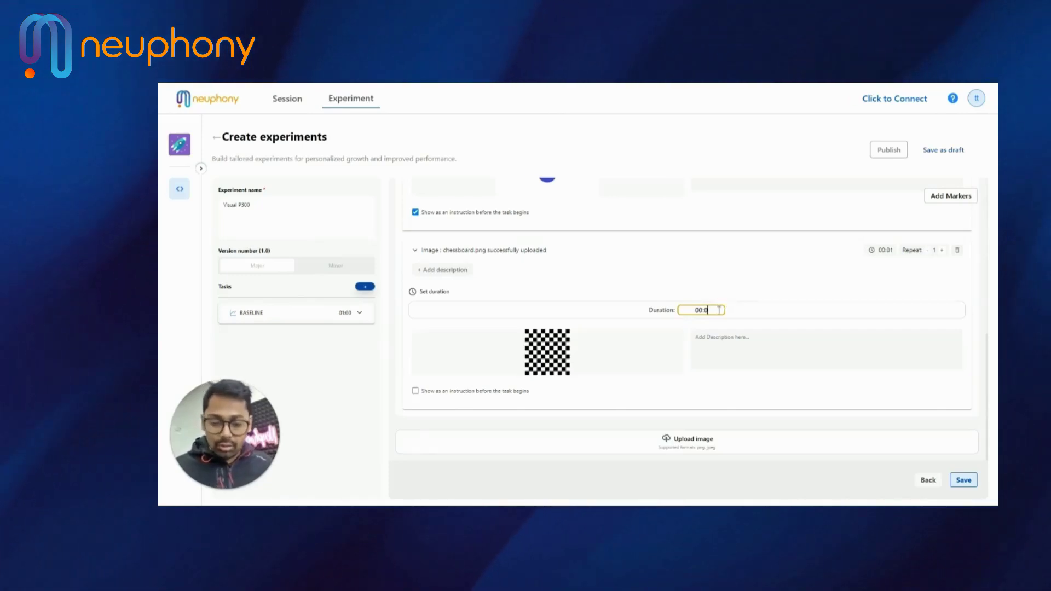
Step: Describe the chessboard as 'Do not do anything when you see the chessboard', shown as an instruction first
click(717, 342)
text(Do not do an)
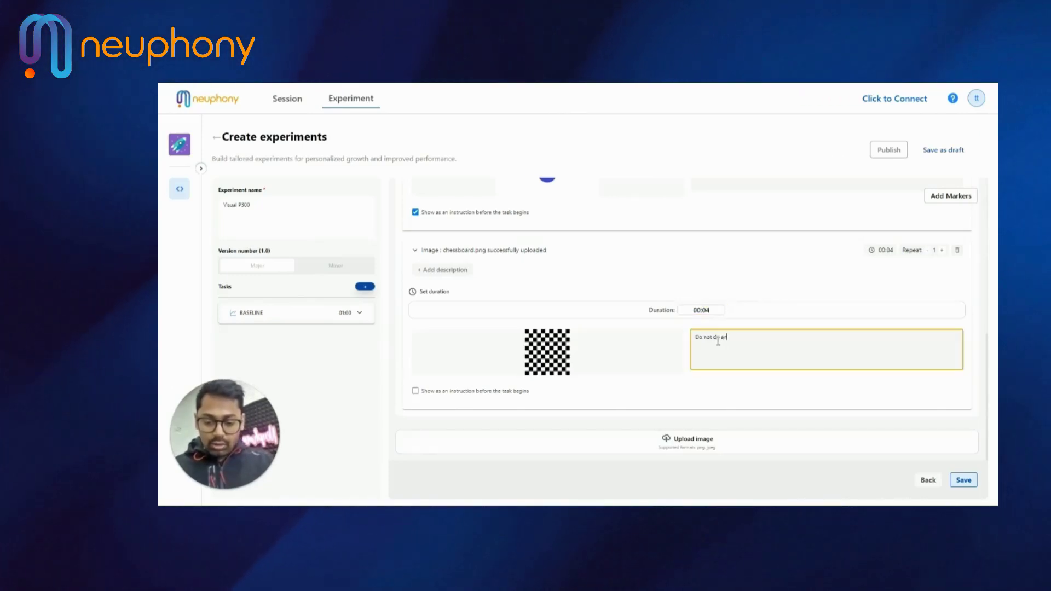
text(ything)
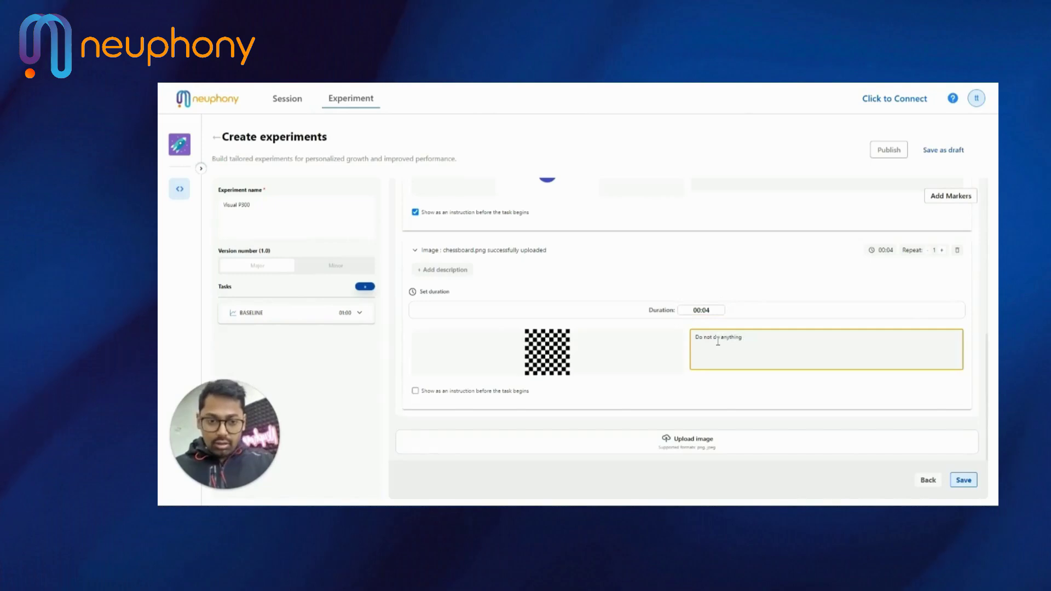
text( when you)
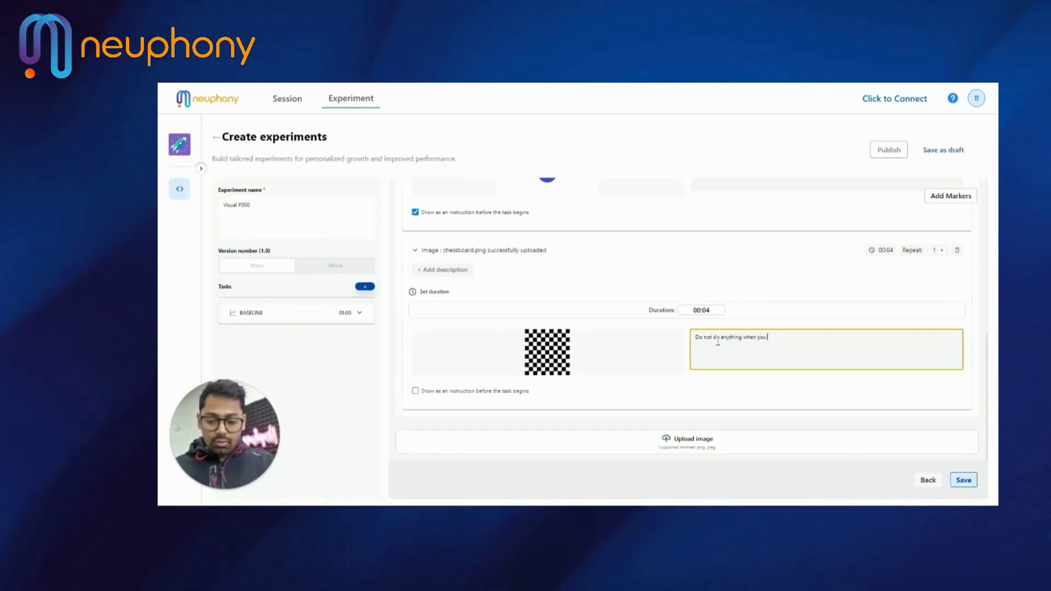
text( see the chess)
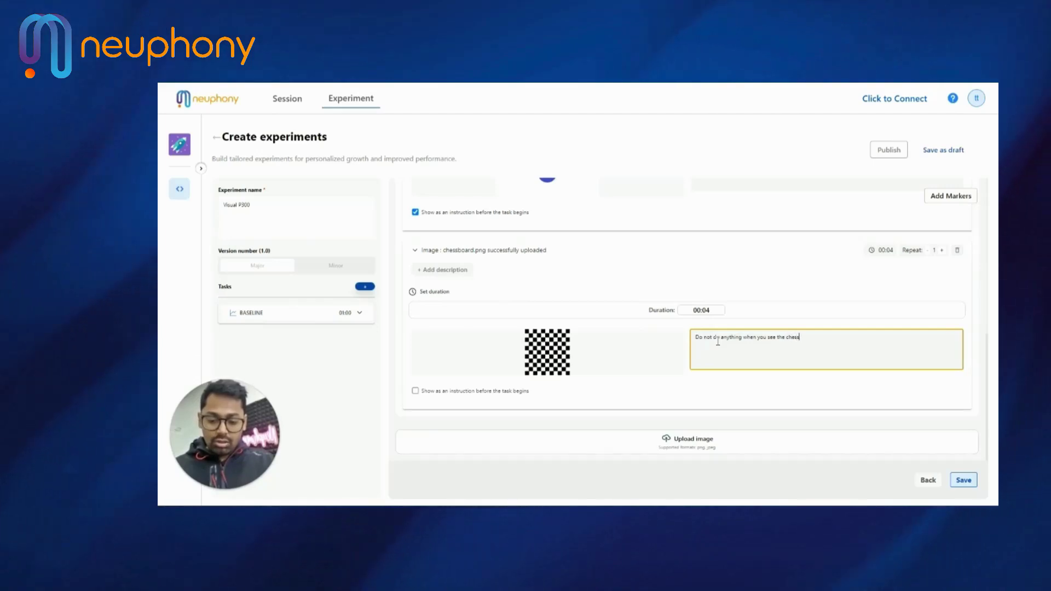
text(board)
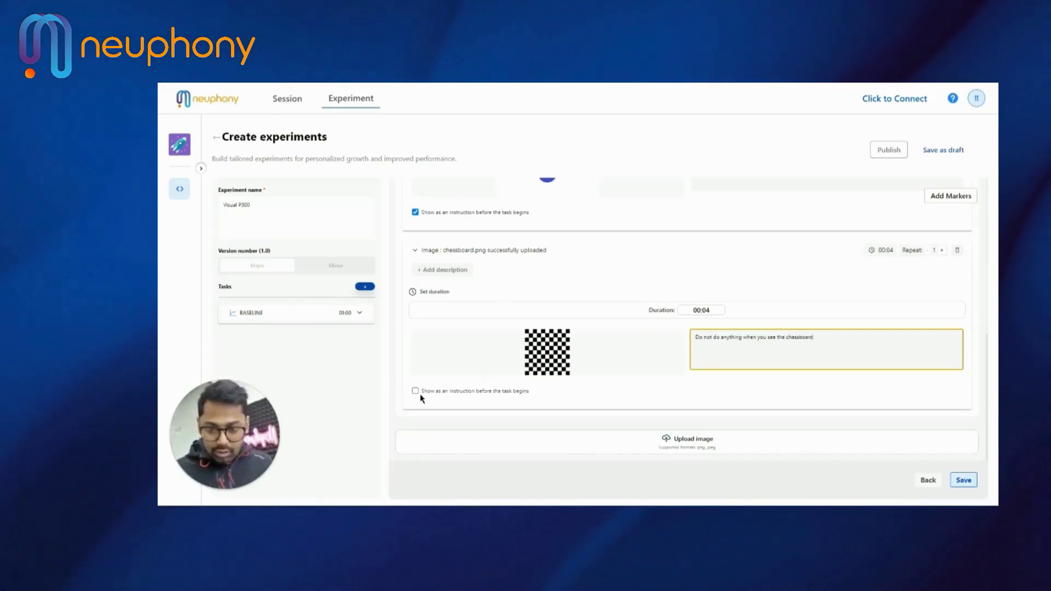
click(485, 412)
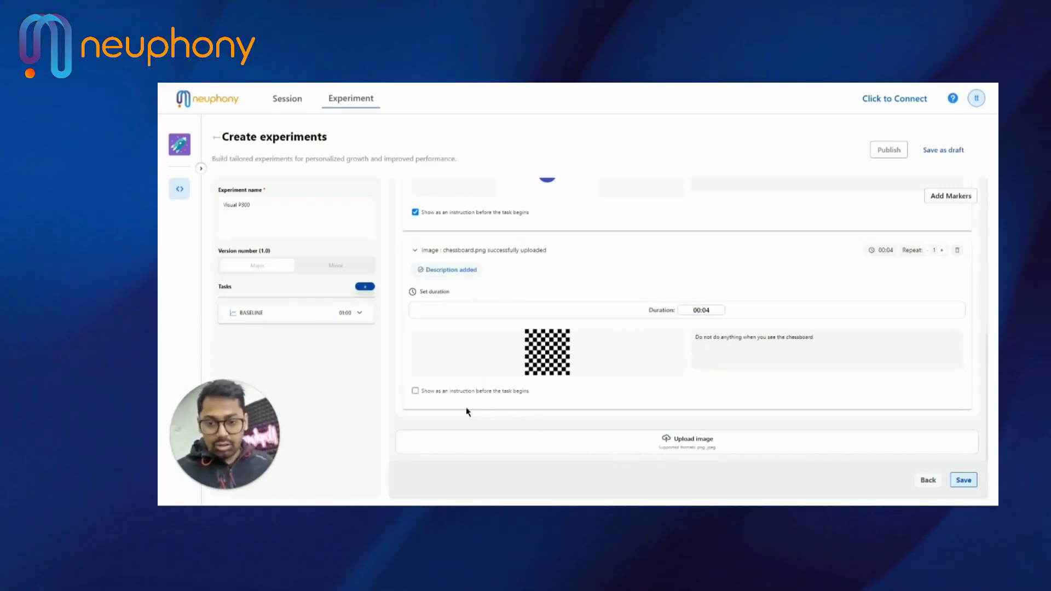
click(415, 391)
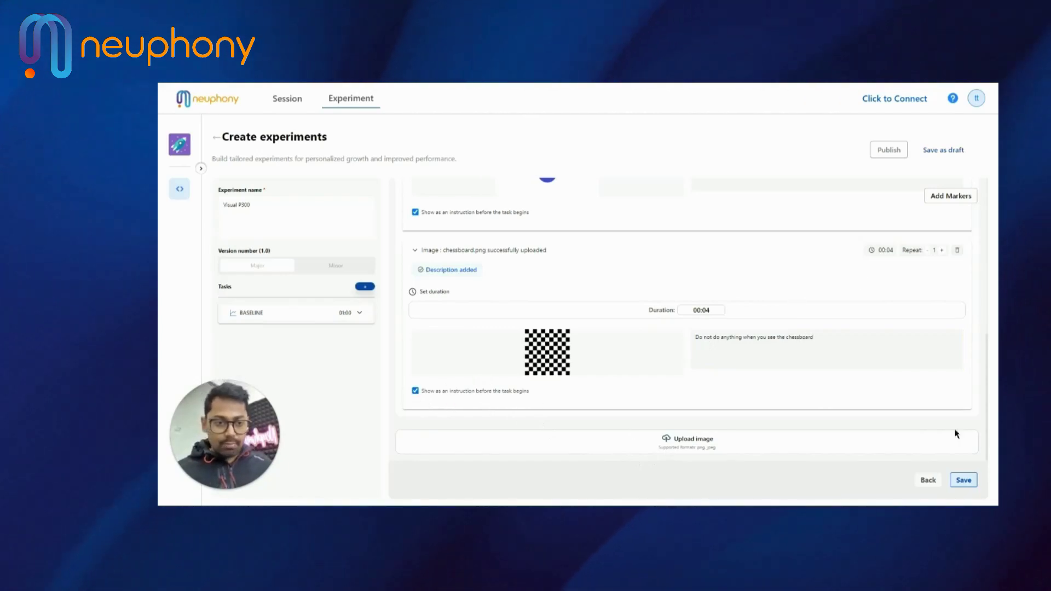
Step: Save the image activity as the 00:12 ACTIVITY task and review its three images
click(964, 480)
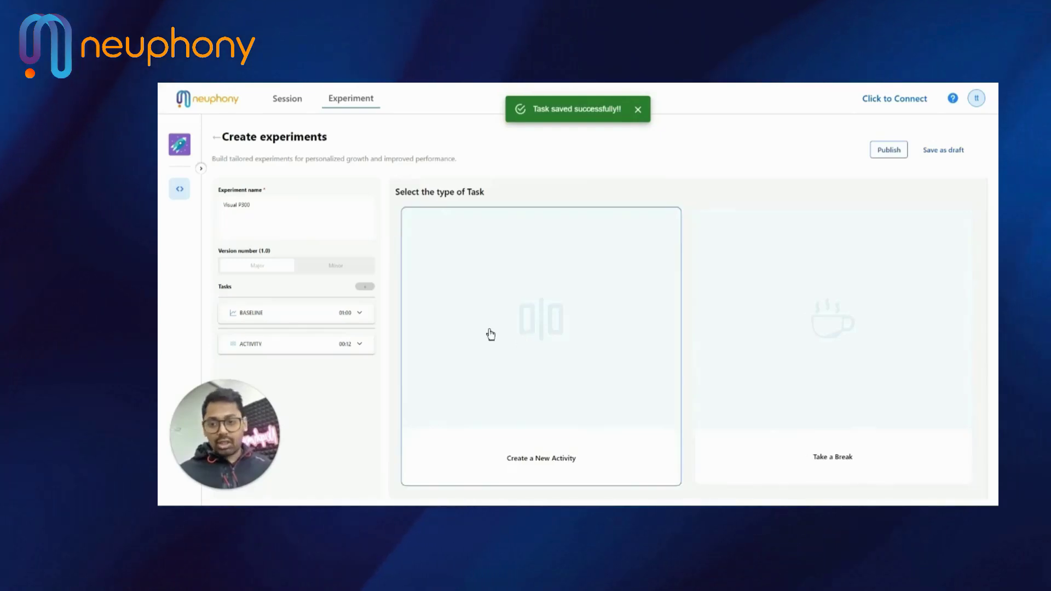
click(353, 346)
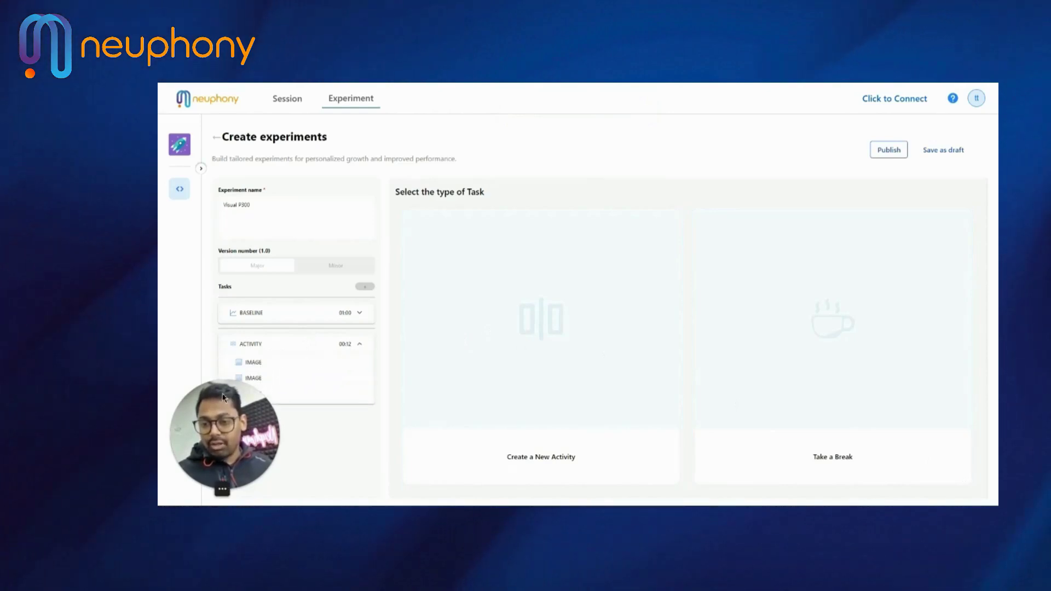
drag(222, 397, 436, 406)
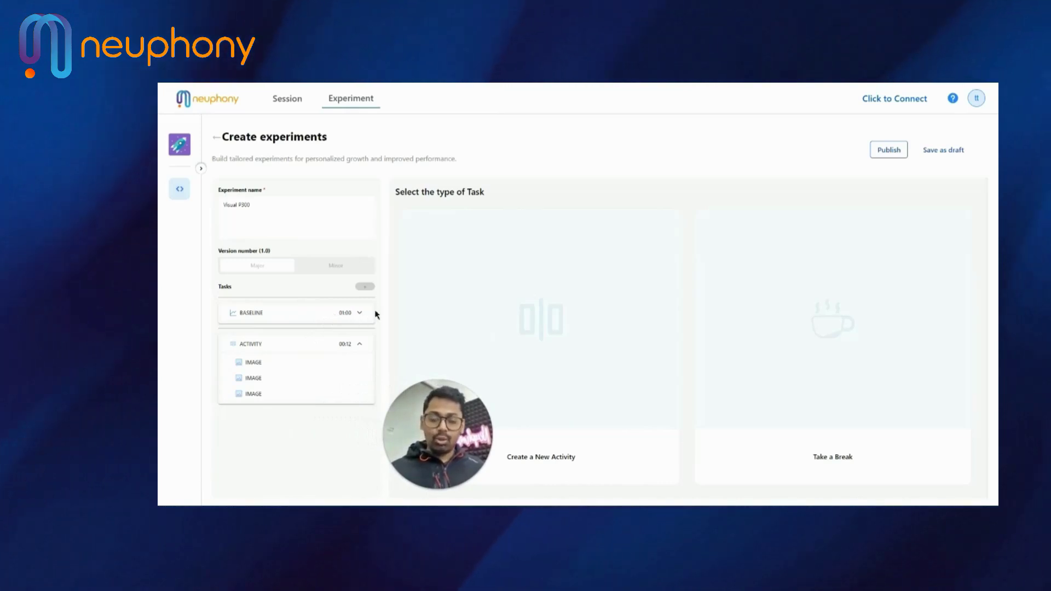
click(330, 347)
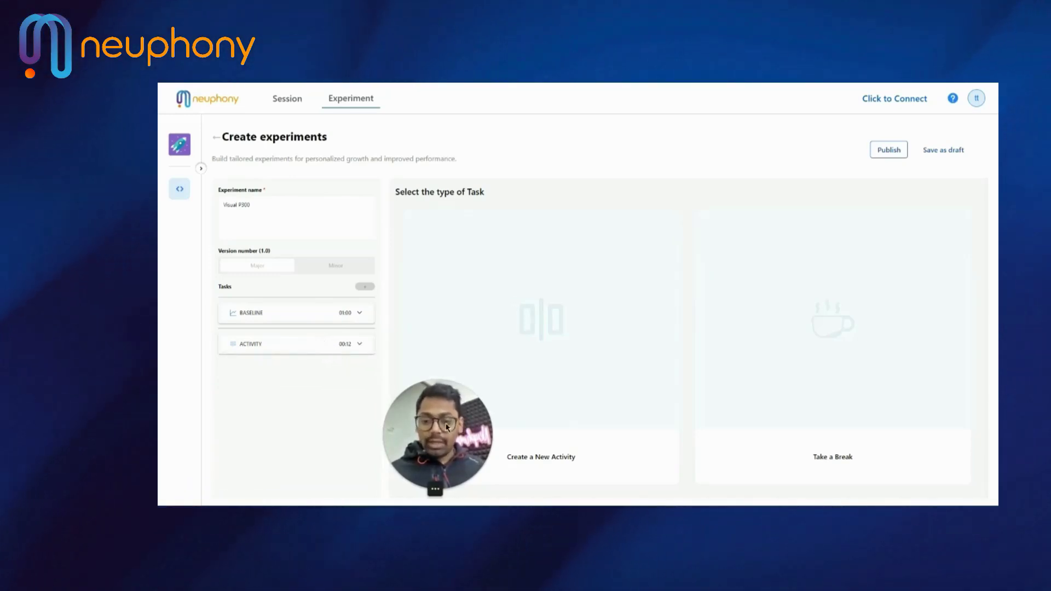
drag(446, 429, 233, 426)
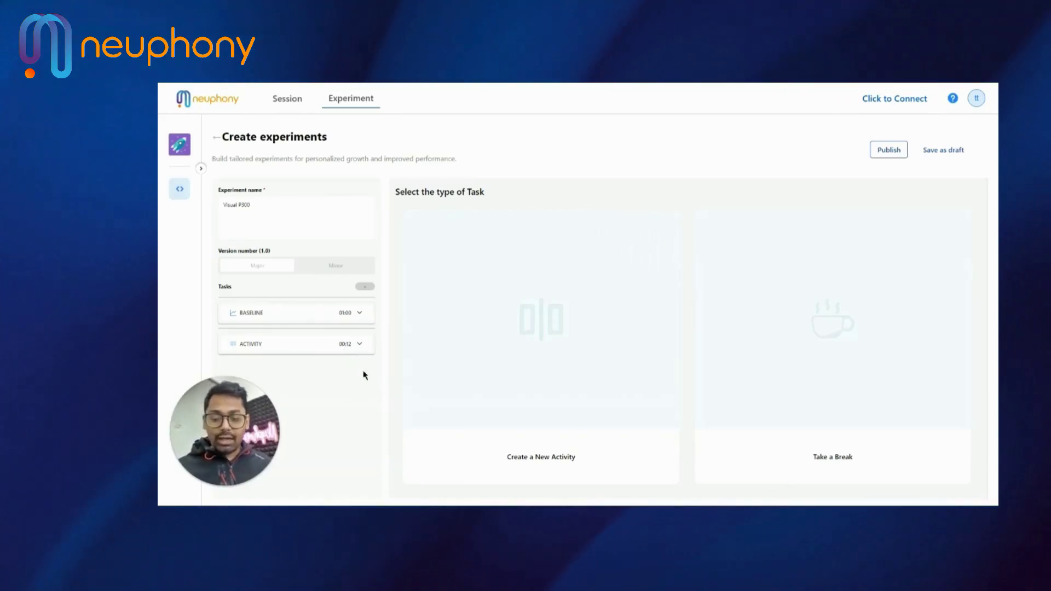
Step: Start another activity described "Task starts now. Please press 'space' key when you see the big ball", shown beforehand
click(550, 352)
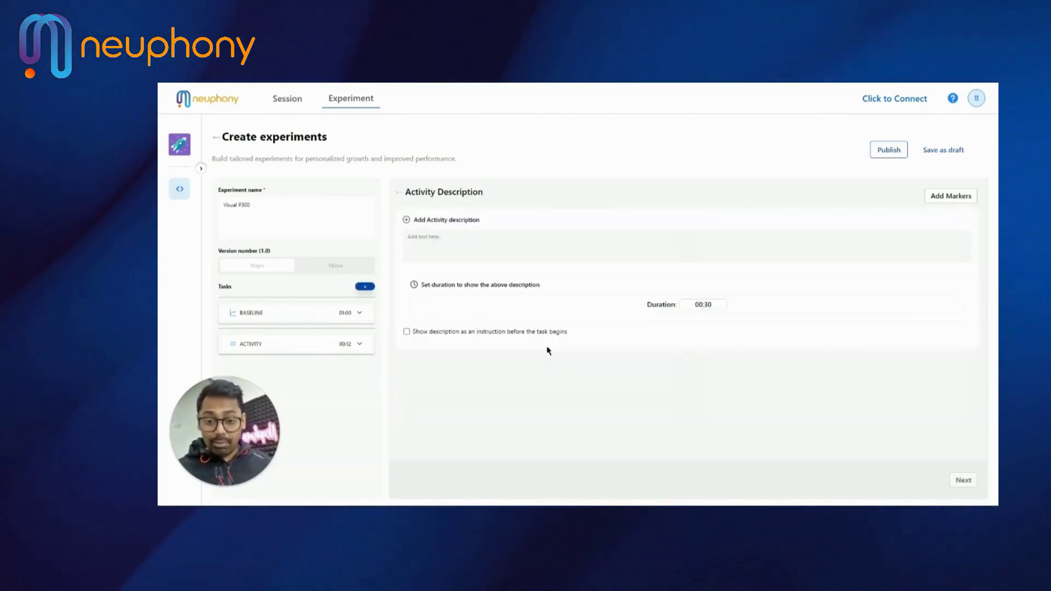
click(449, 240)
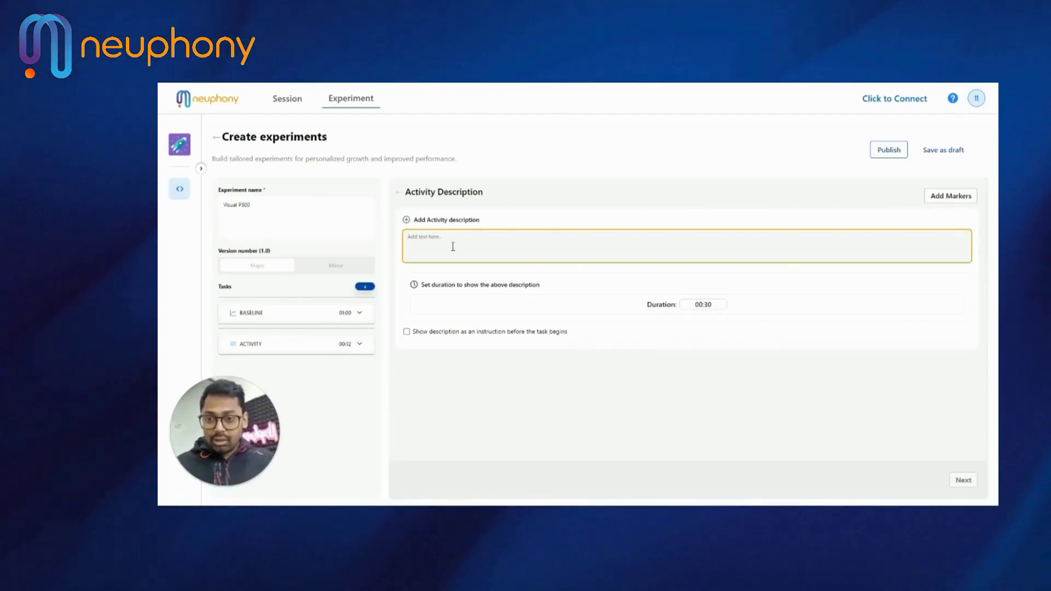
text(Task st)
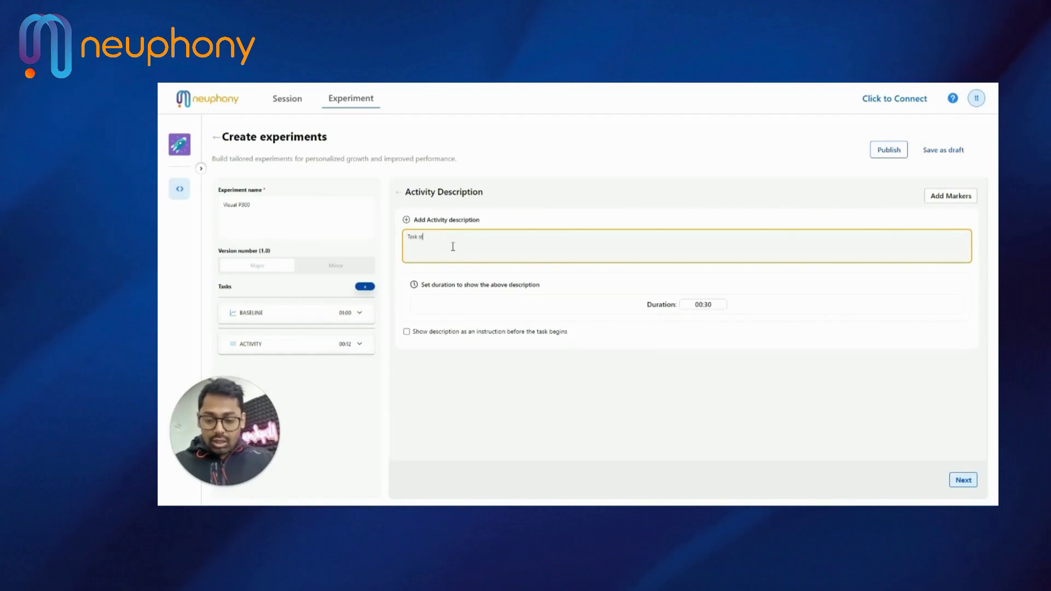
text(arts now. Ple)
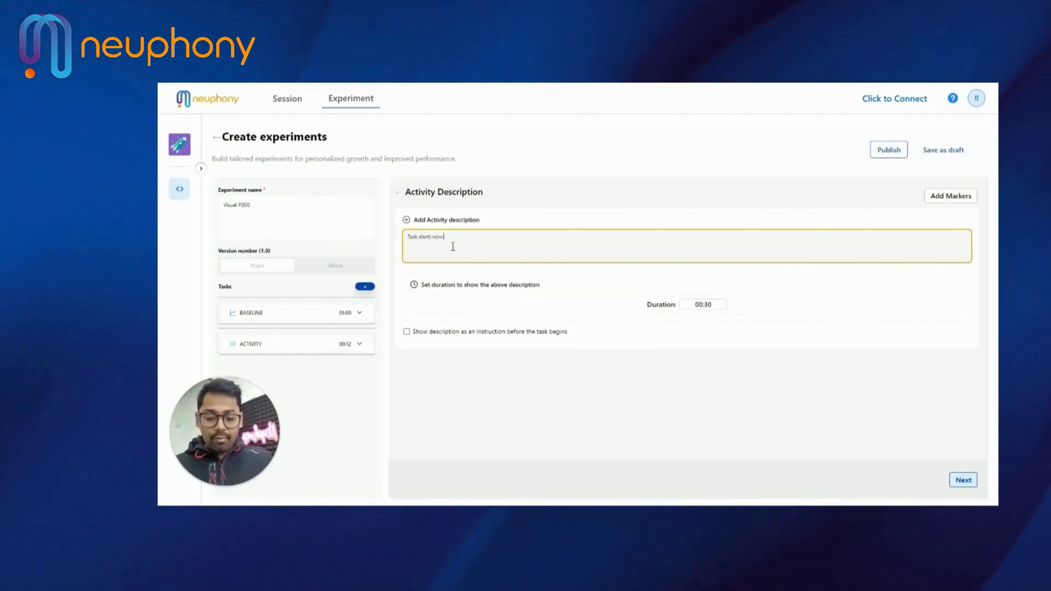
text(ase press)
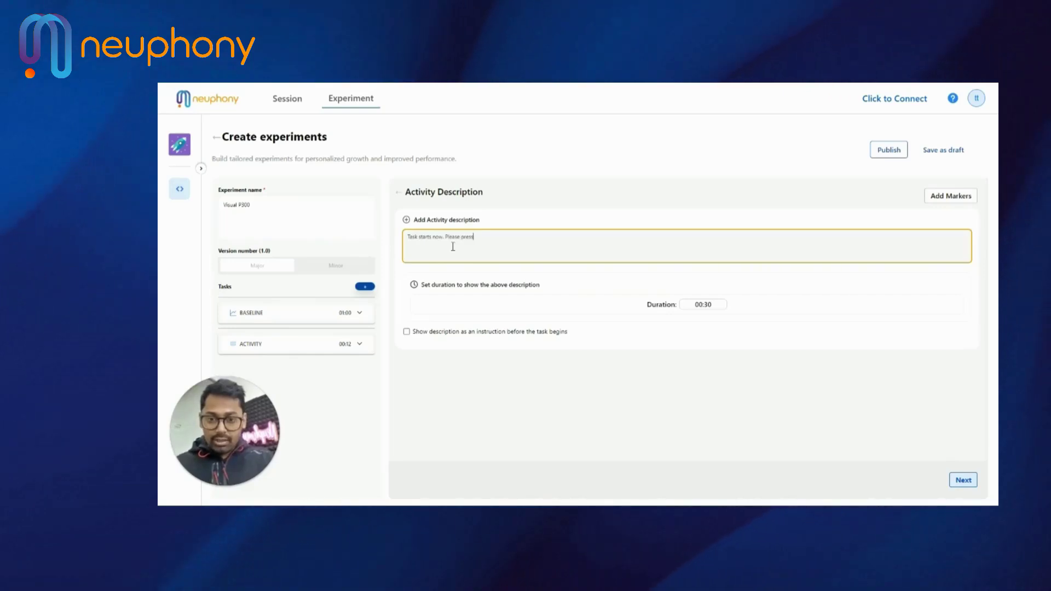
text( 'space' key when you see the)
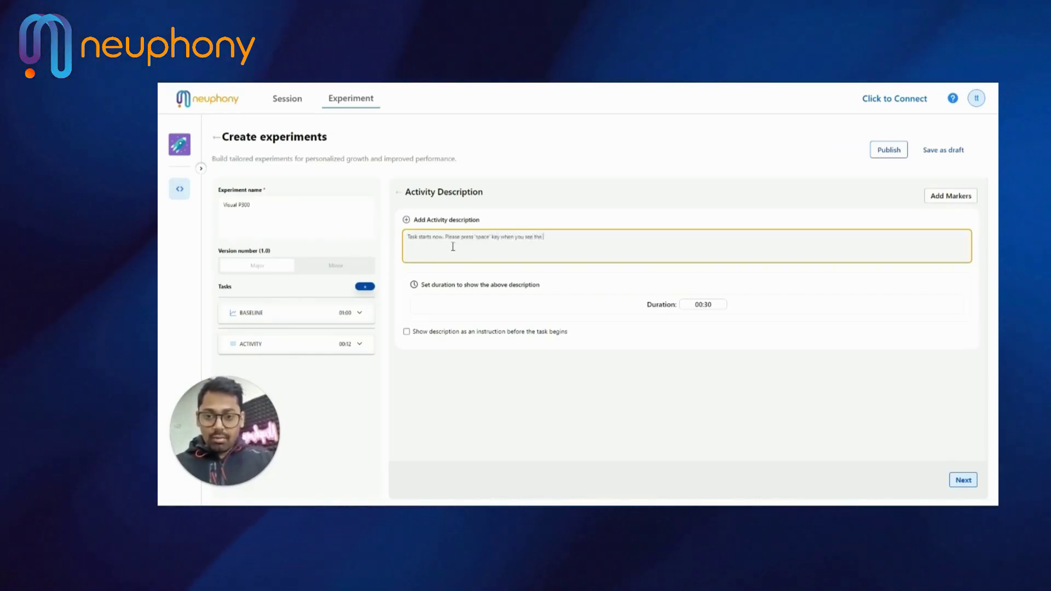
text( bi)
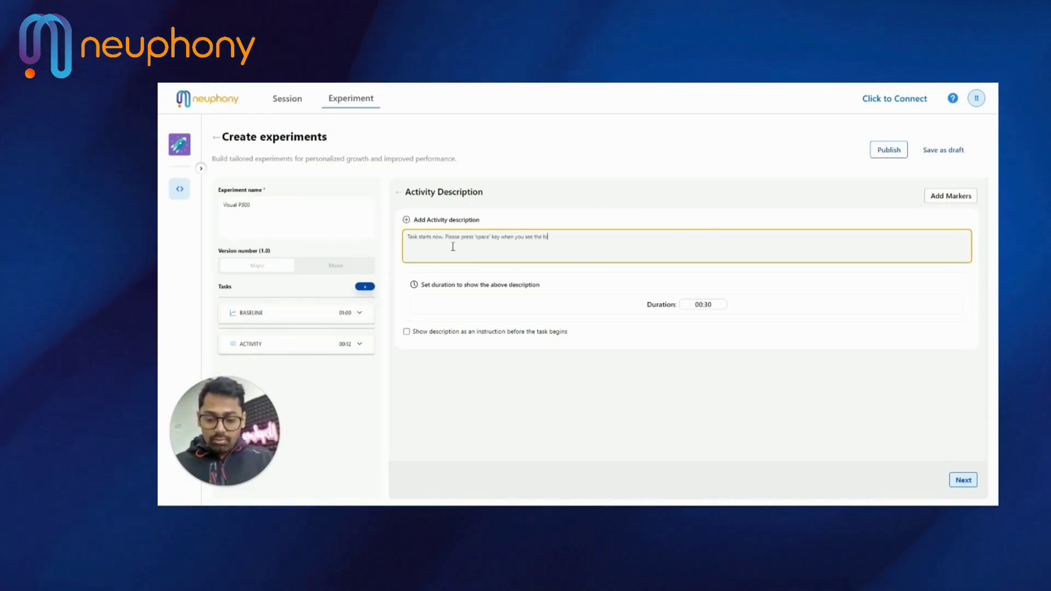
text(g ball)
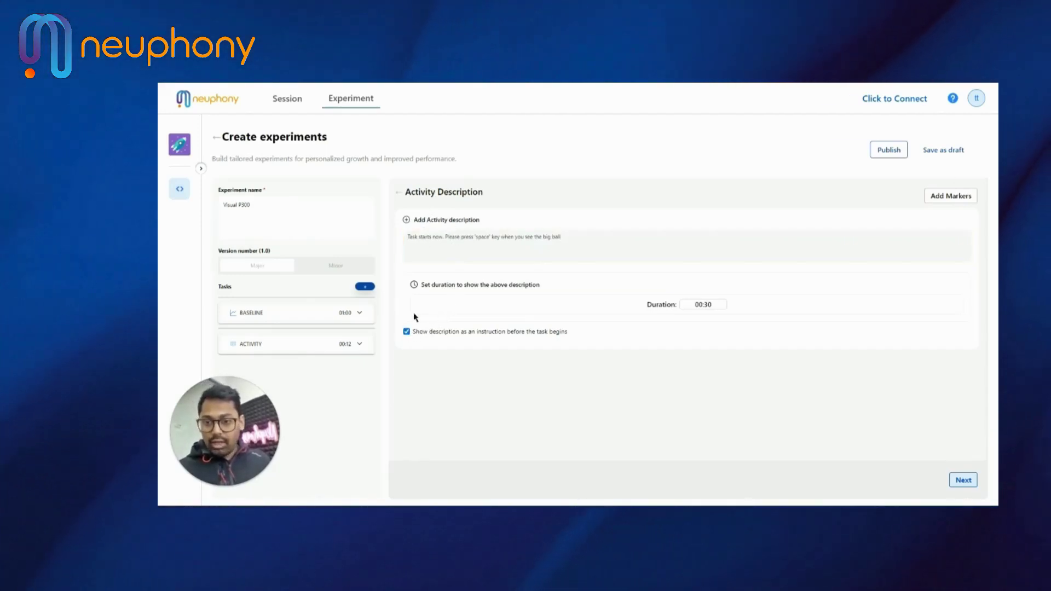
click(407, 331)
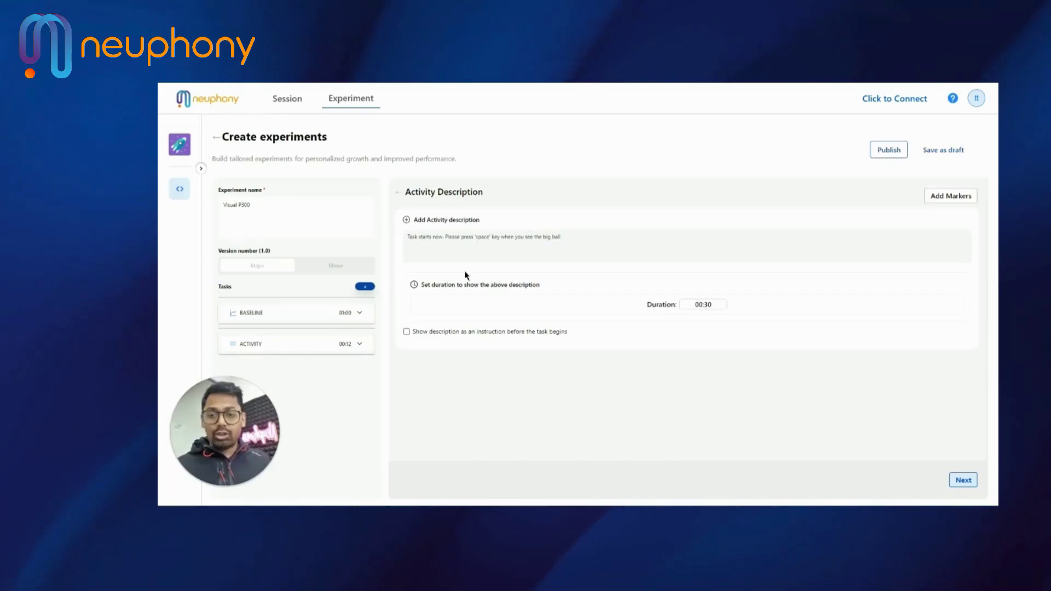
click(407, 332)
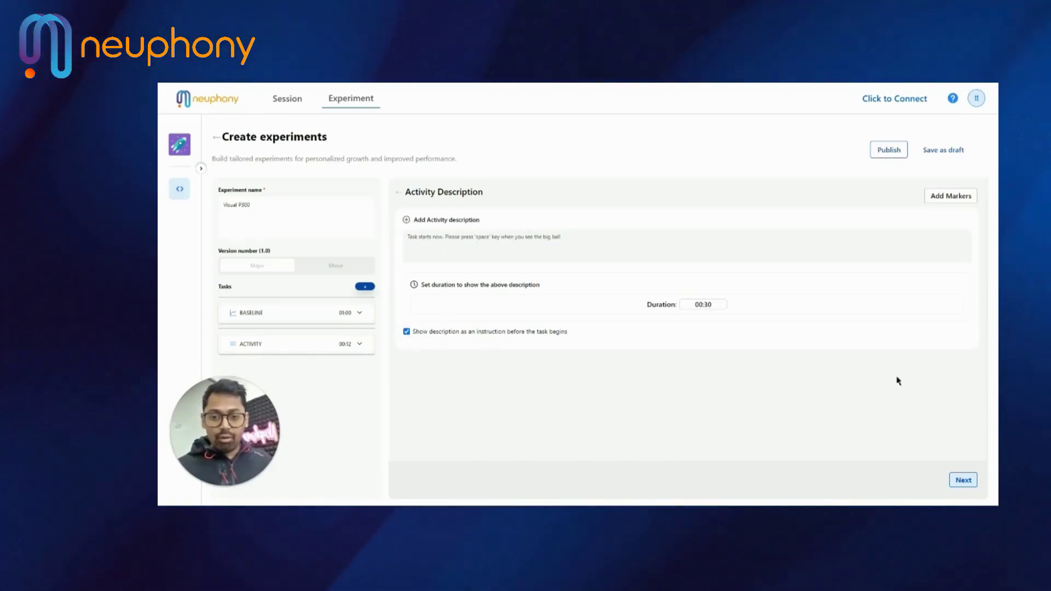
click(971, 486)
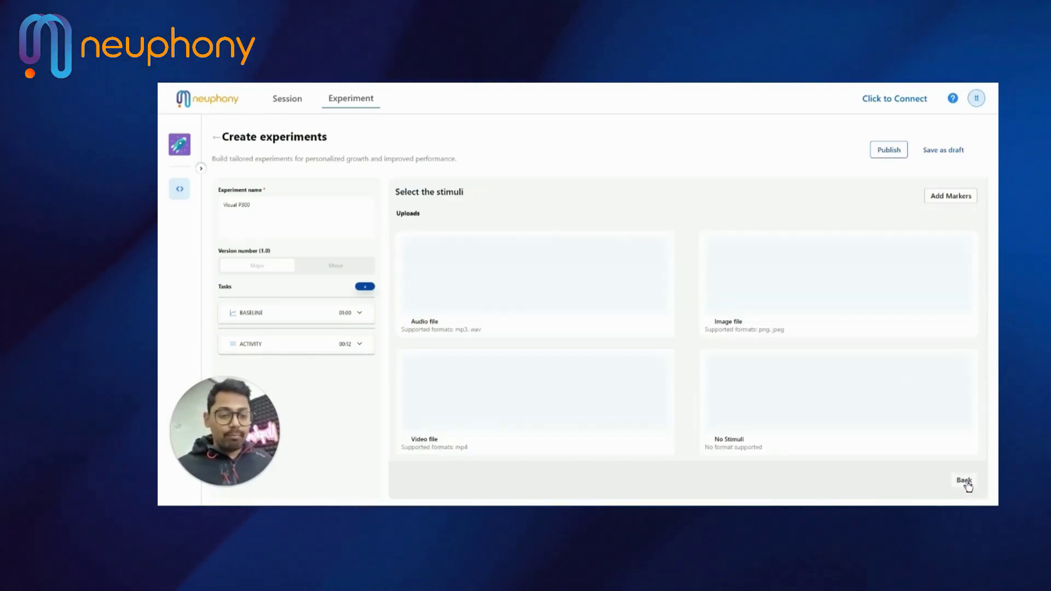
Step: Upload bigBall.png, smallBall.png and chessboard.png as image stimuli, each lasting 00:01
click(871, 287)
click(706, 225)
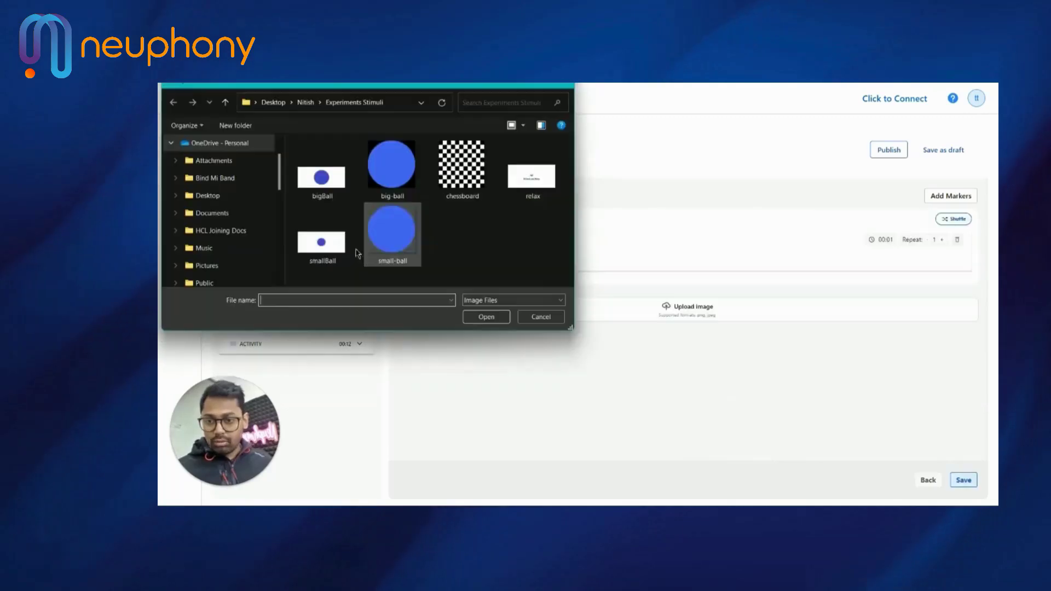
click(323, 239)
click(509, 317)
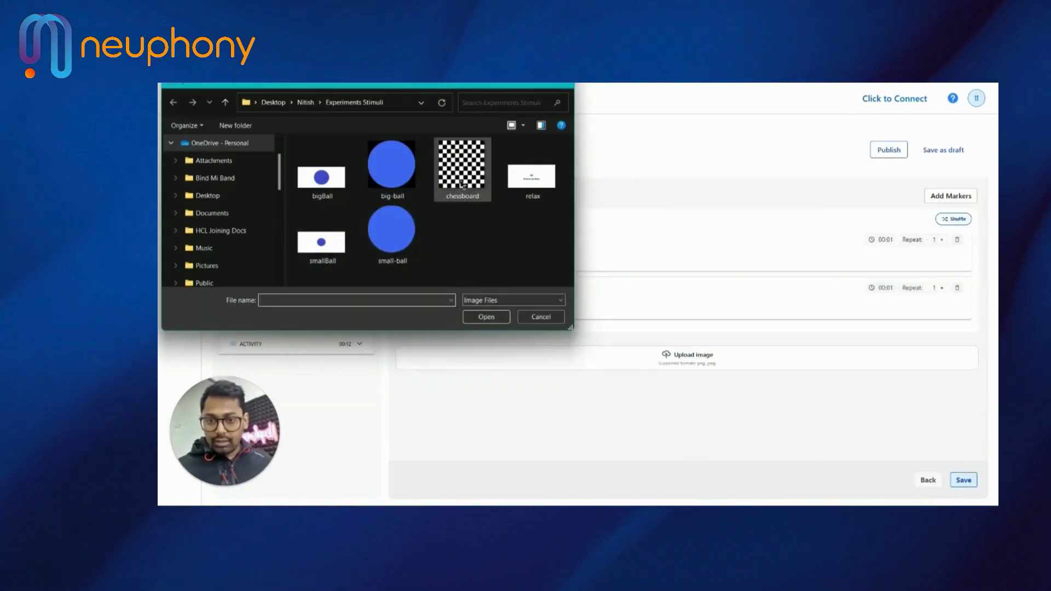
click(463, 167)
click(486, 317)
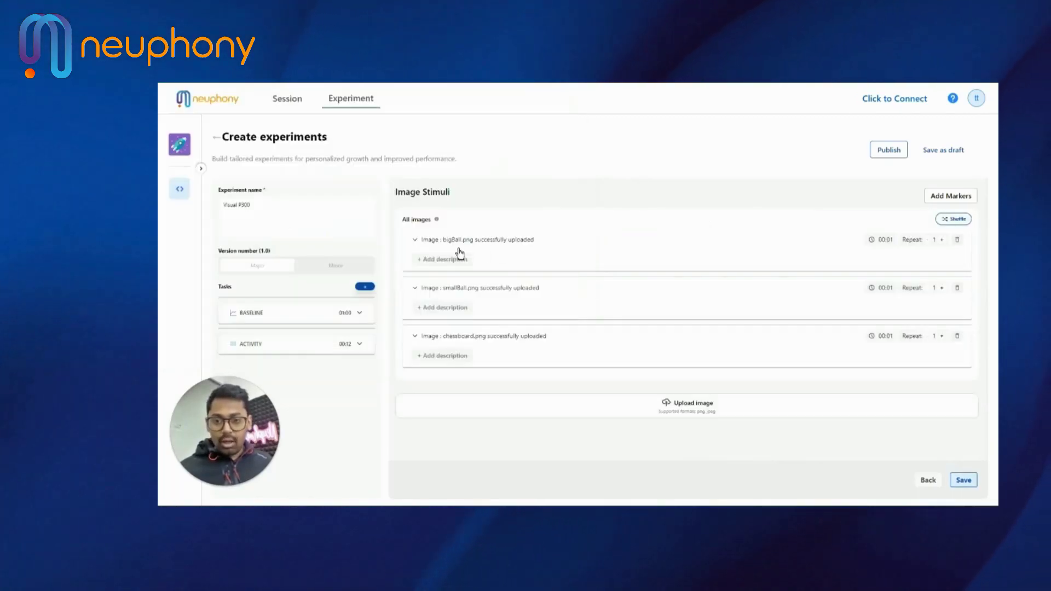
Step: Set bigBall to repeat 8 times and smallBall to repeat 20 times
click(458, 255)
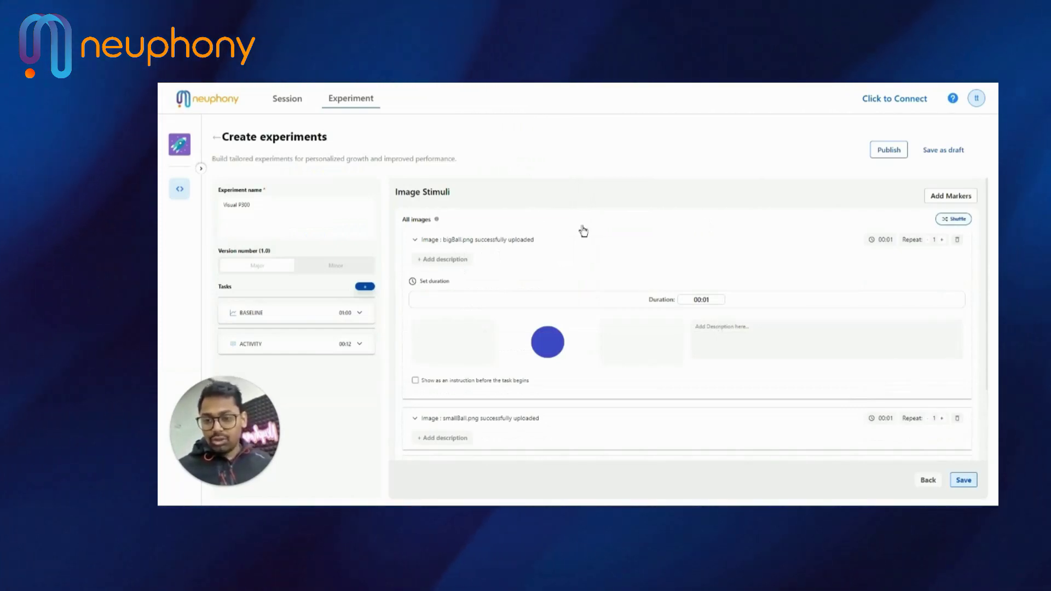
click(434, 240)
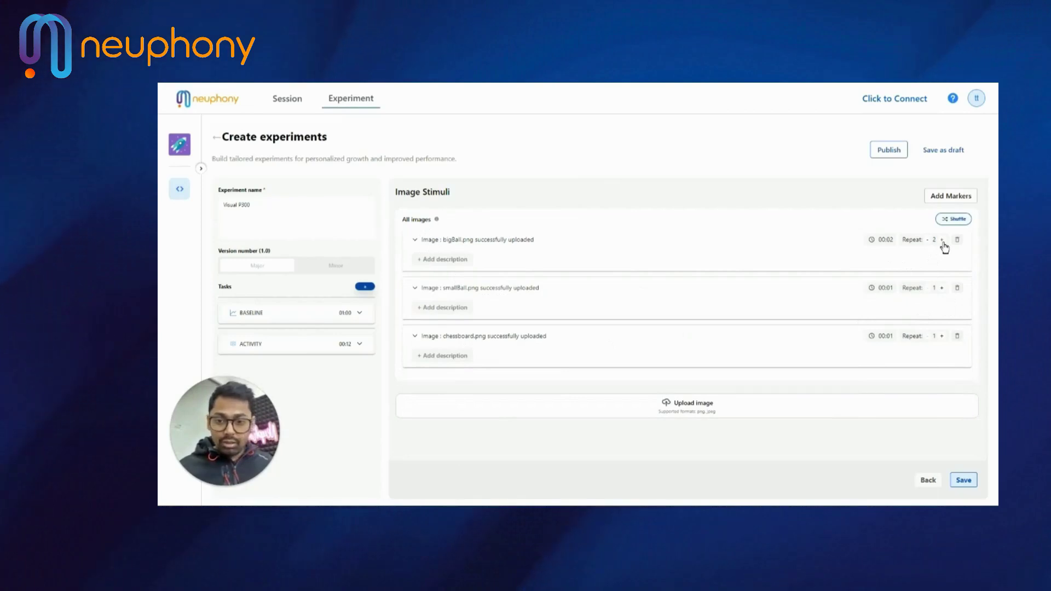
click(943, 240)
click(943, 241)
click(943, 241)
click(943, 241)
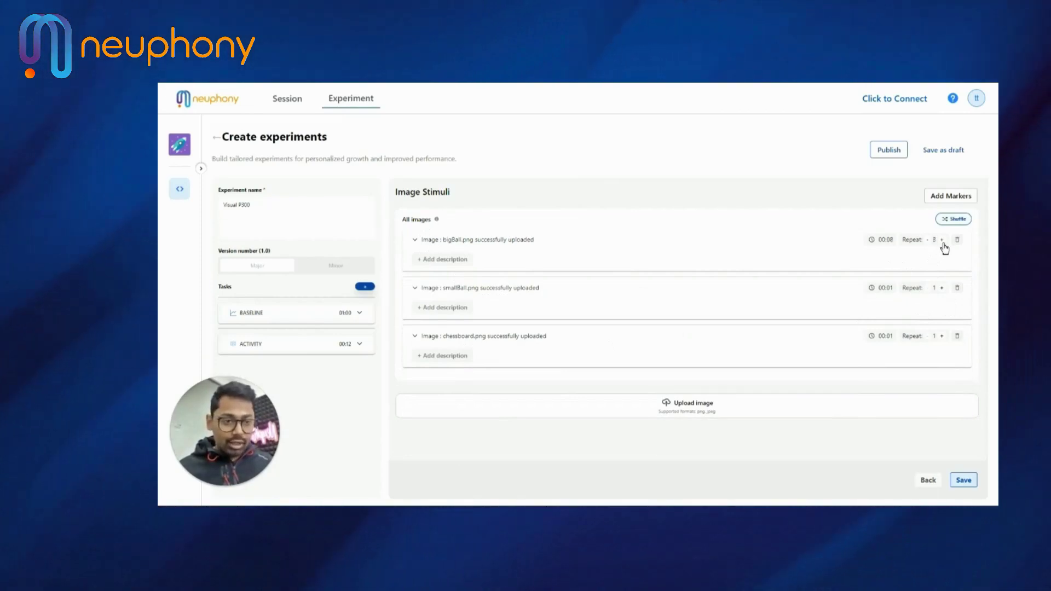
click(927, 240)
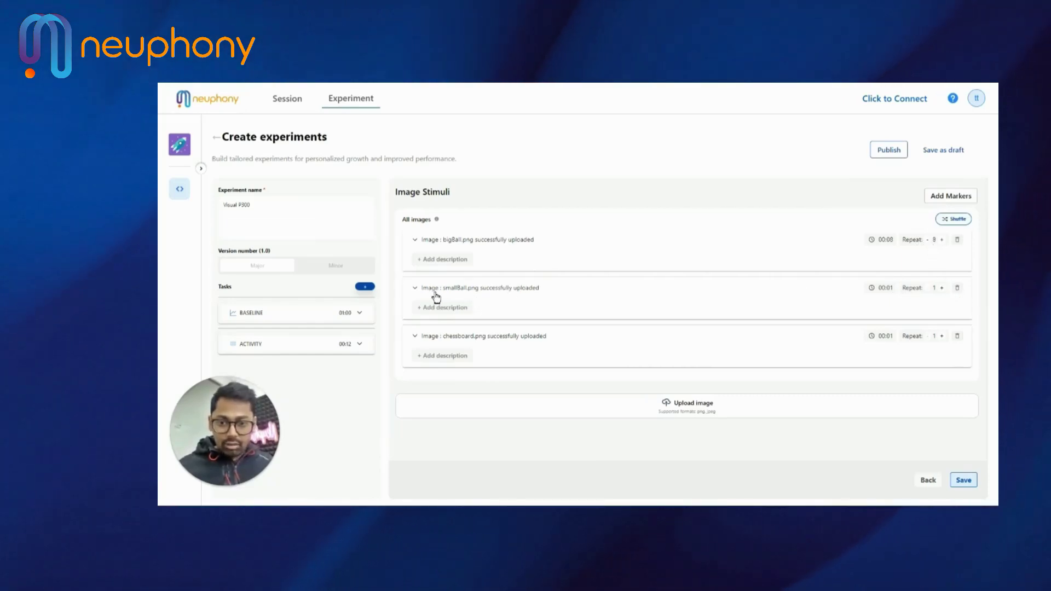
click(943, 289)
click(942, 288)
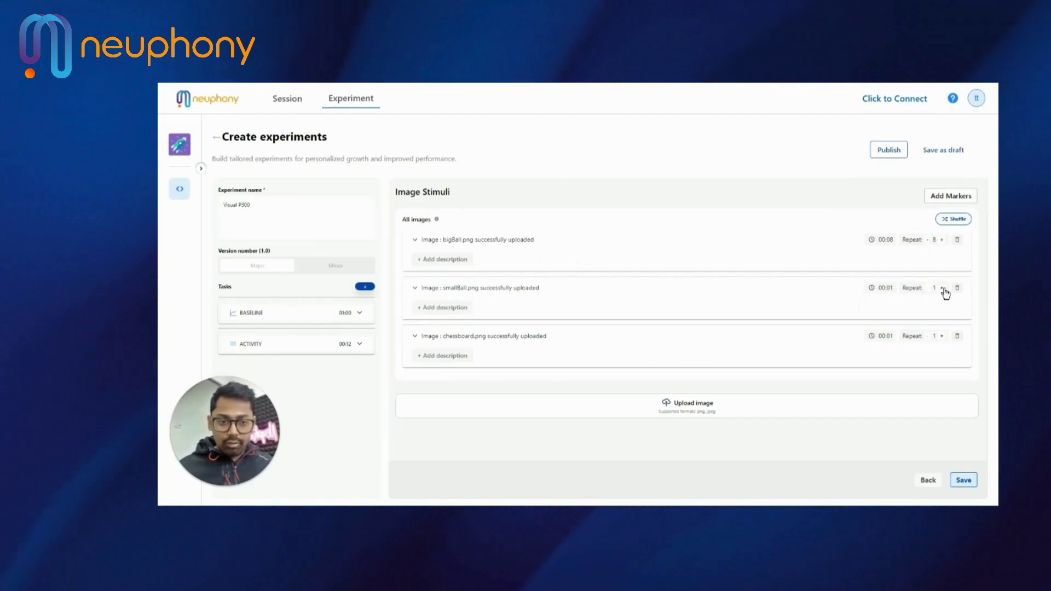
click(943, 289)
click(943, 288)
click(943, 289)
click(943, 289)
click(943, 288)
click(943, 288)
click(943, 289)
click(943, 289)
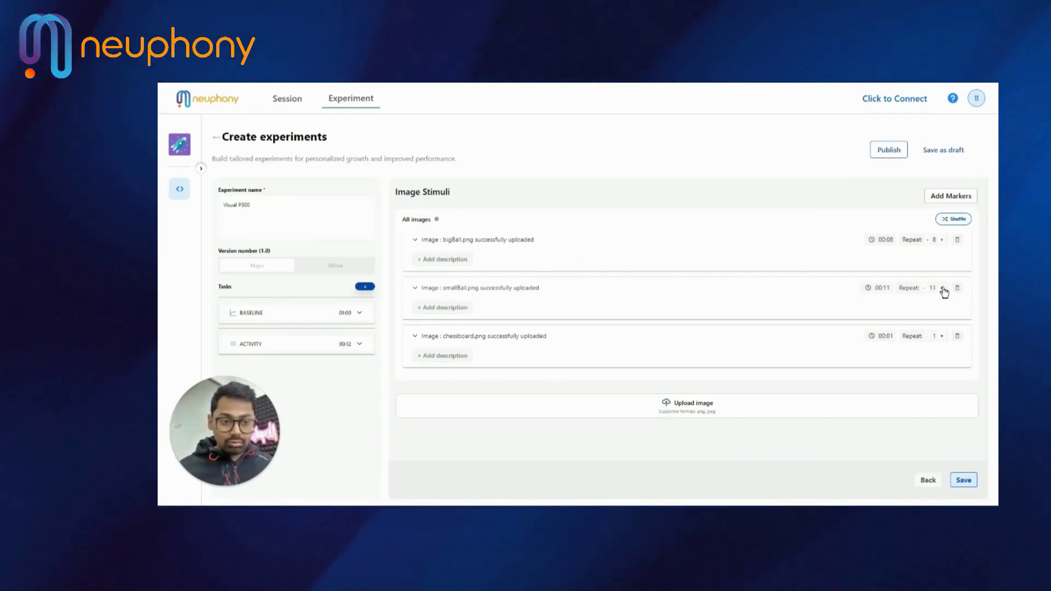
click(943, 288)
click(943, 289)
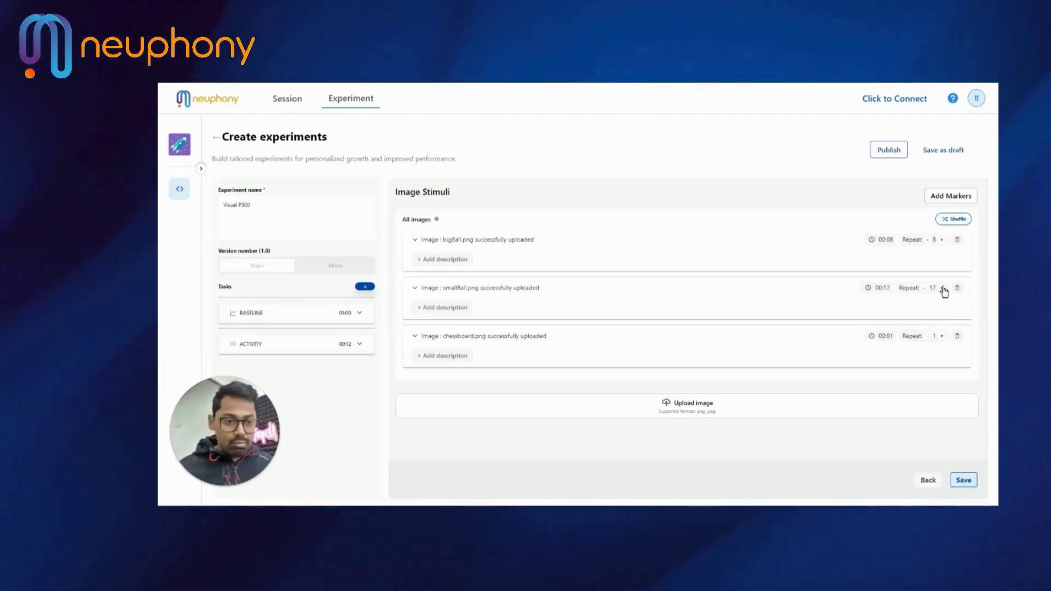
click(943, 288)
click(943, 289)
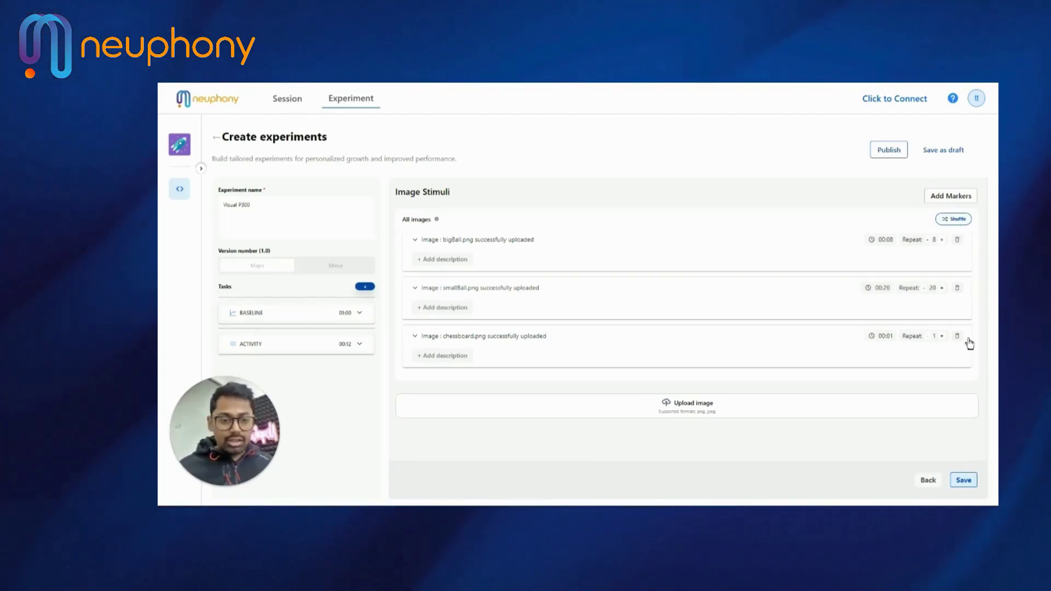
Step: Set chessboard to repeat 10 times, shuffle the image order, and open marker assignment
click(943, 336)
click(943, 337)
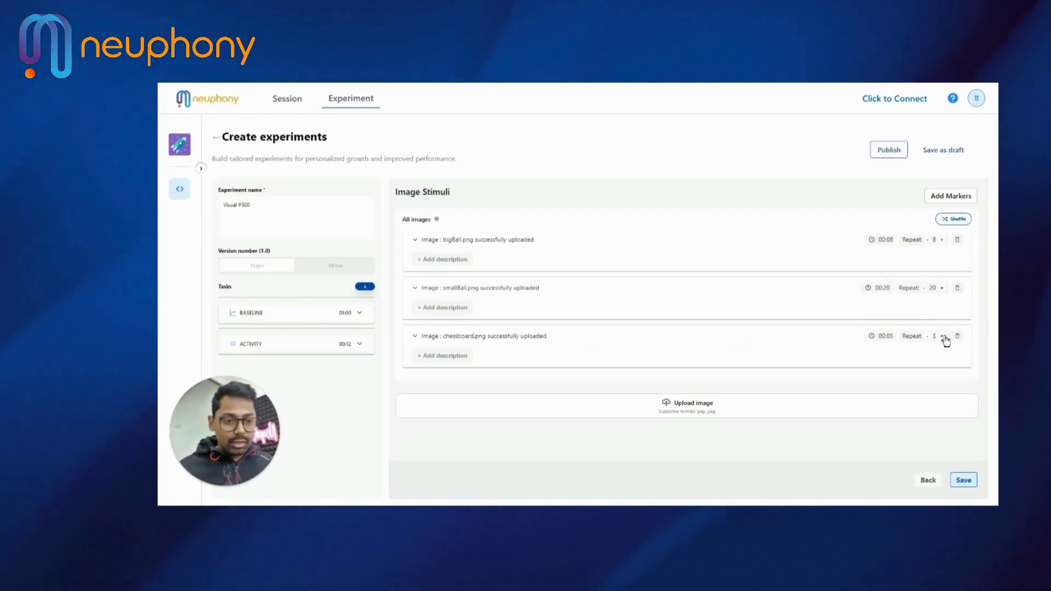
click(943, 337)
click(943, 337)
click(943, 336)
click(942, 336)
click(943, 337)
click(942, 337)
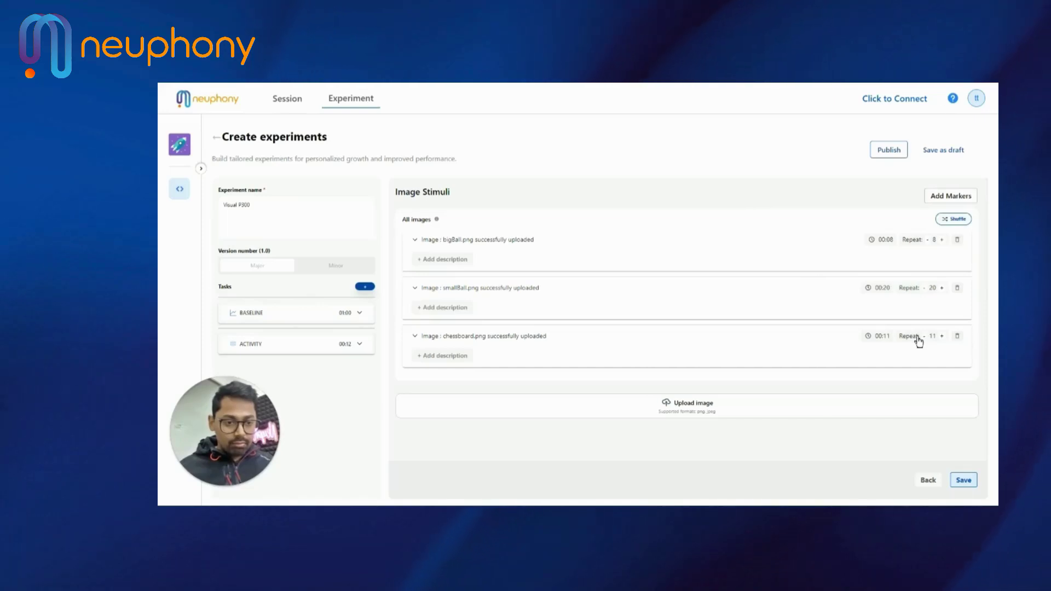
click(924, 338)
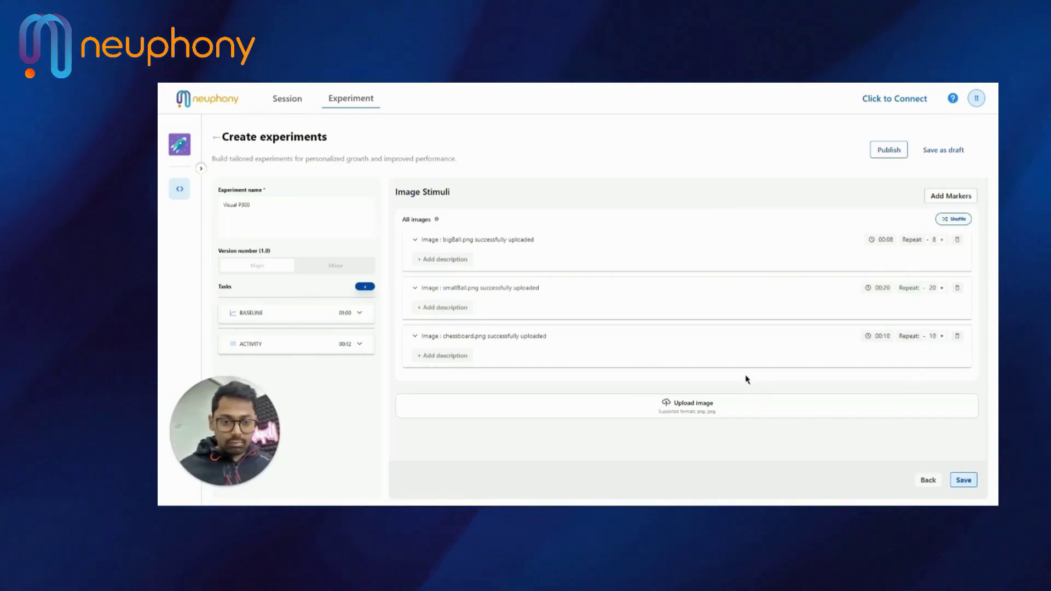
click(953, 226)
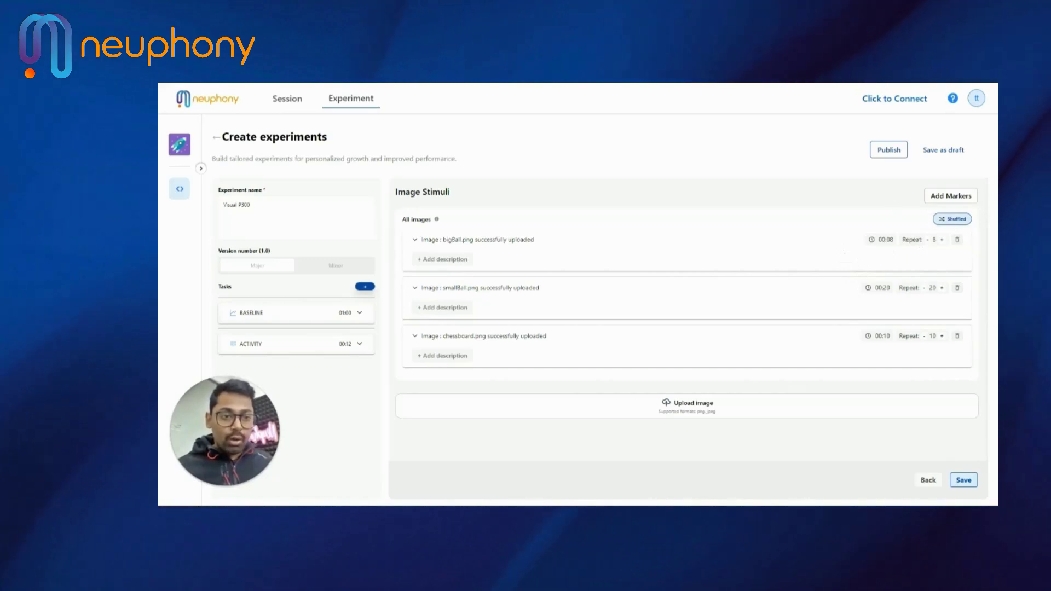
click(958, 197)
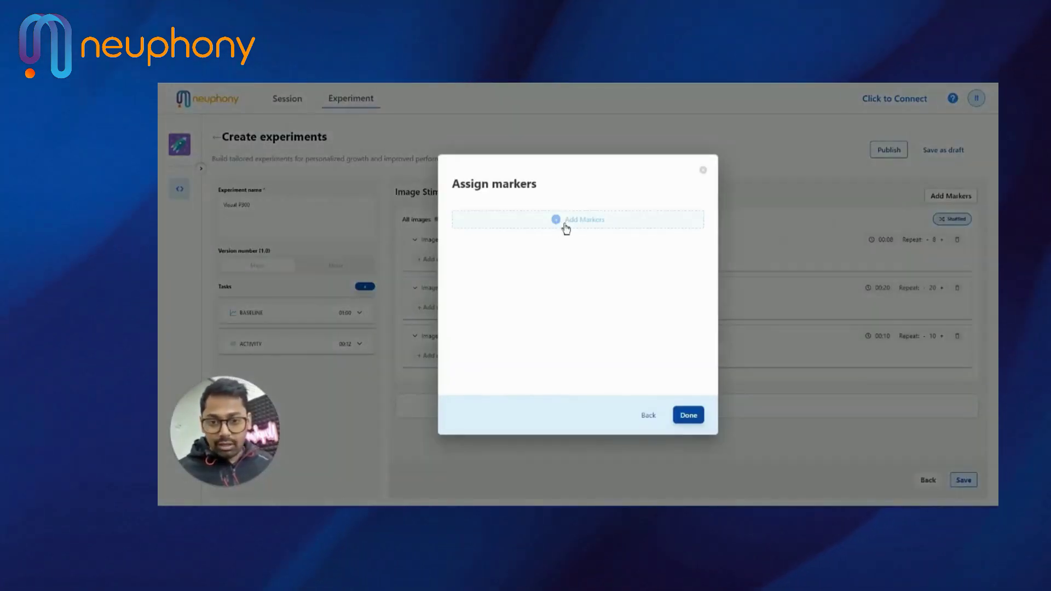
Step: Add a response marker with key Space and label 'big ball stimulus' to the image activity
click(564, 221)
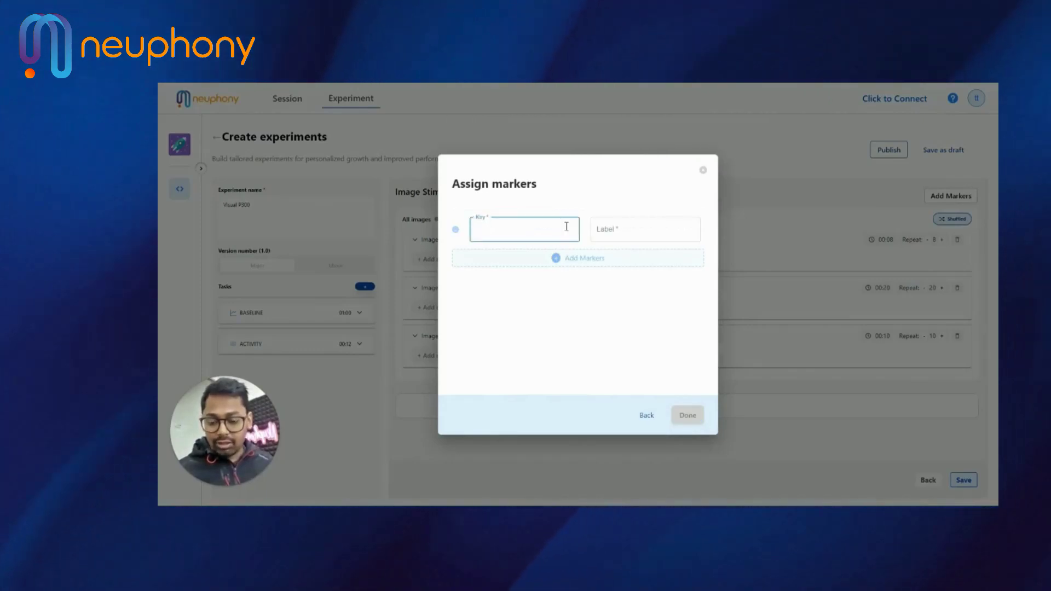
key(space)
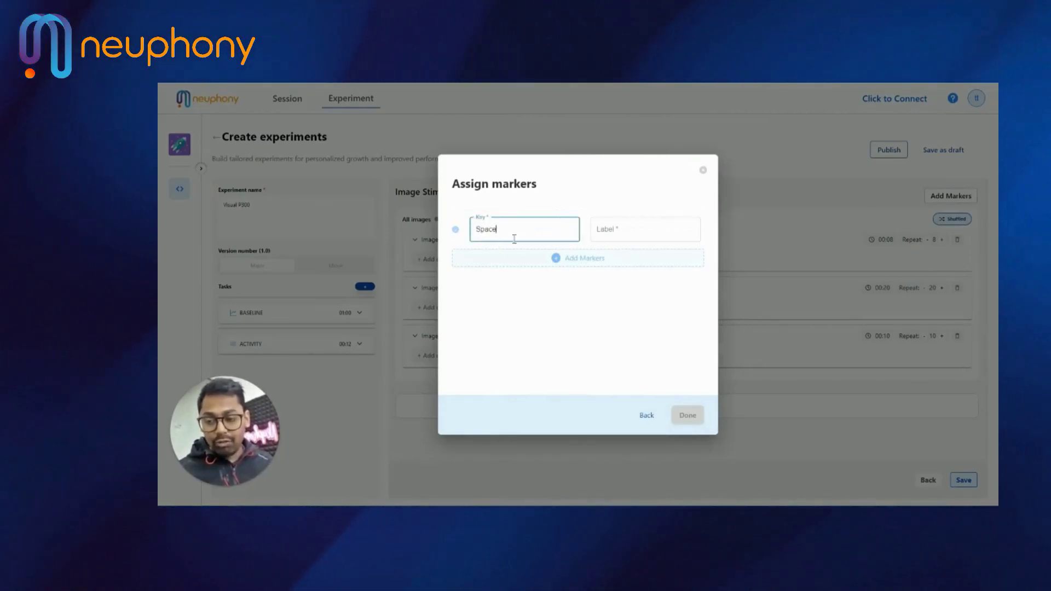
click(606, 230)
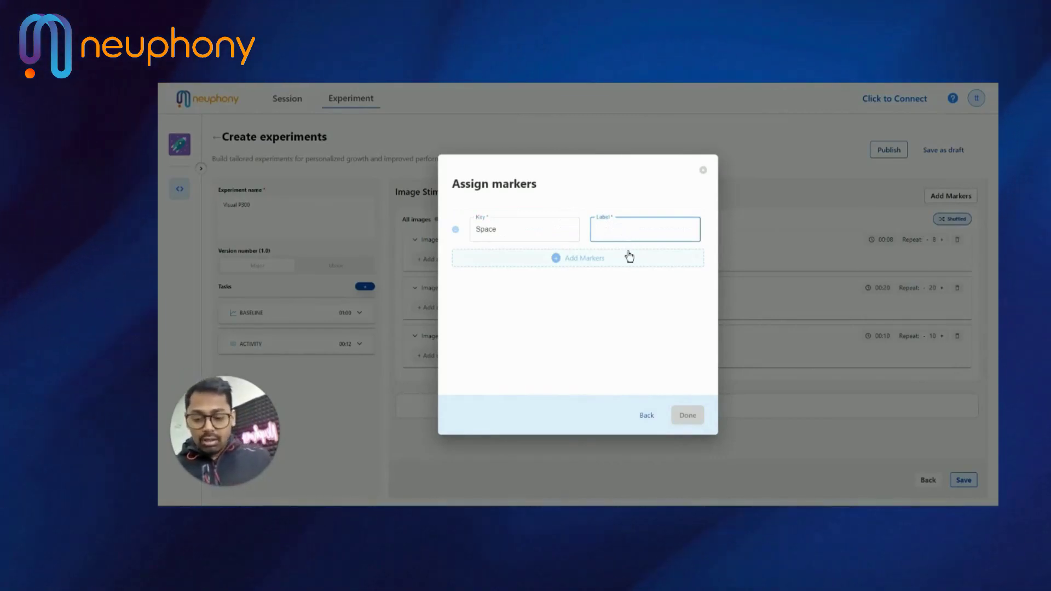
text(bi)
text(g ball stimulus)
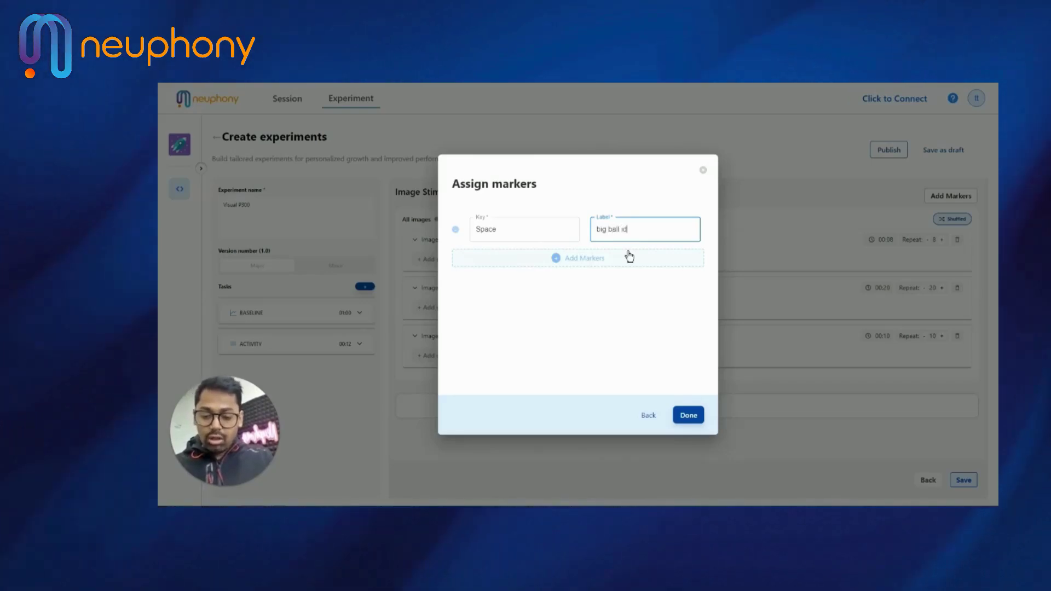
click(688, 415)
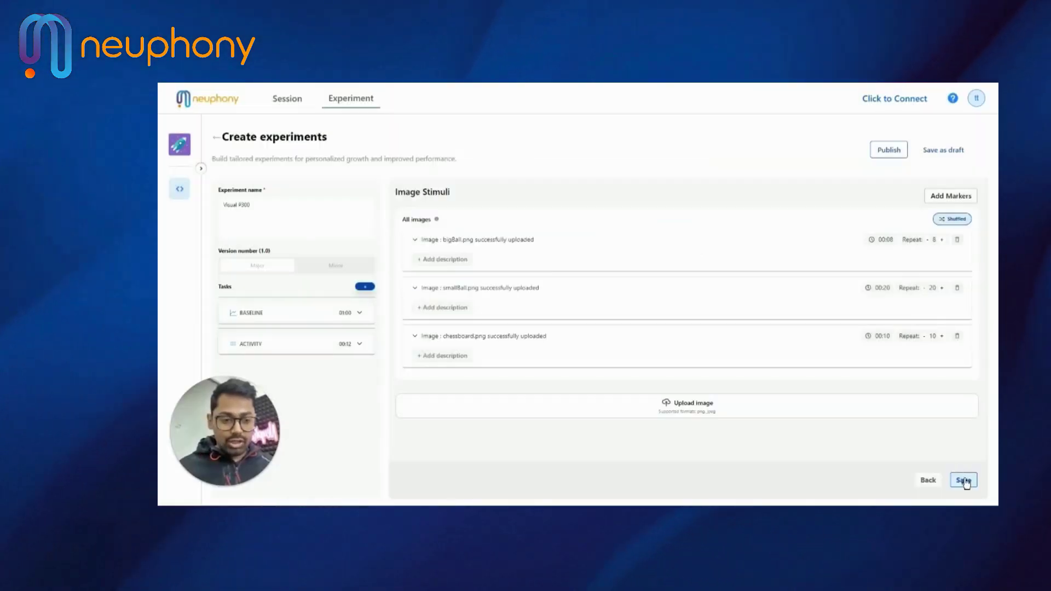
Step: Save the image activity as a 00:38 task, then reopen the third ACTIVITY task's stimulus choices
click(966, 482)
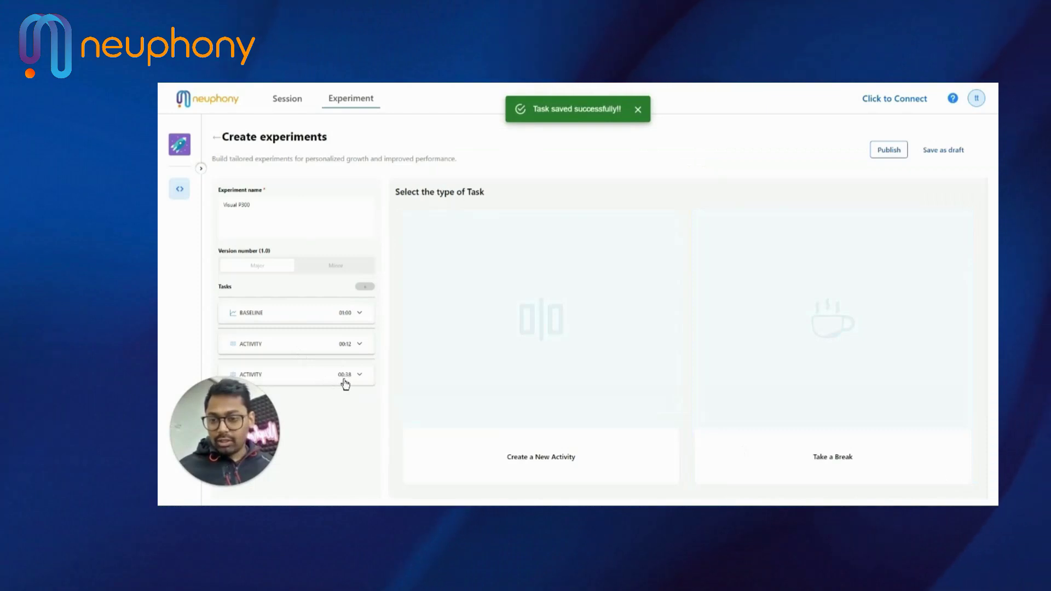
drag(225, 440, 237, 443)
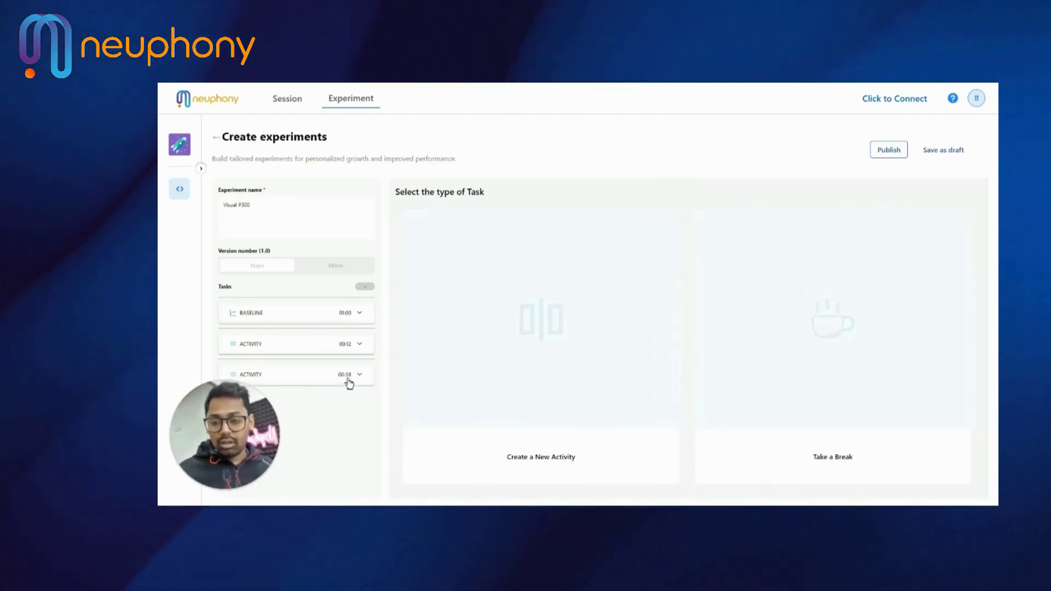
drag(219, 488, 404, 488)
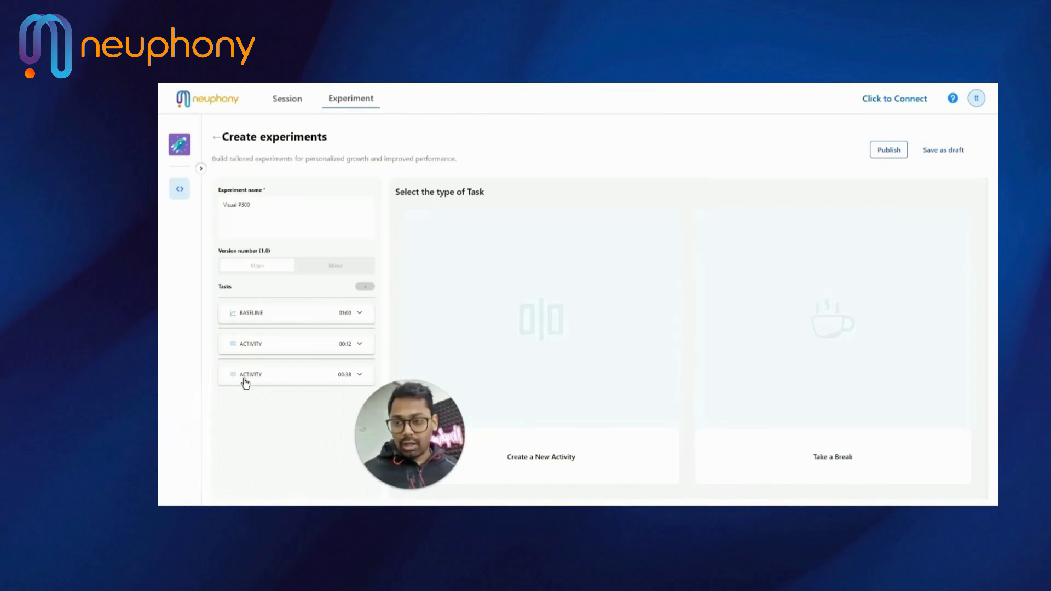
click(242, 375)
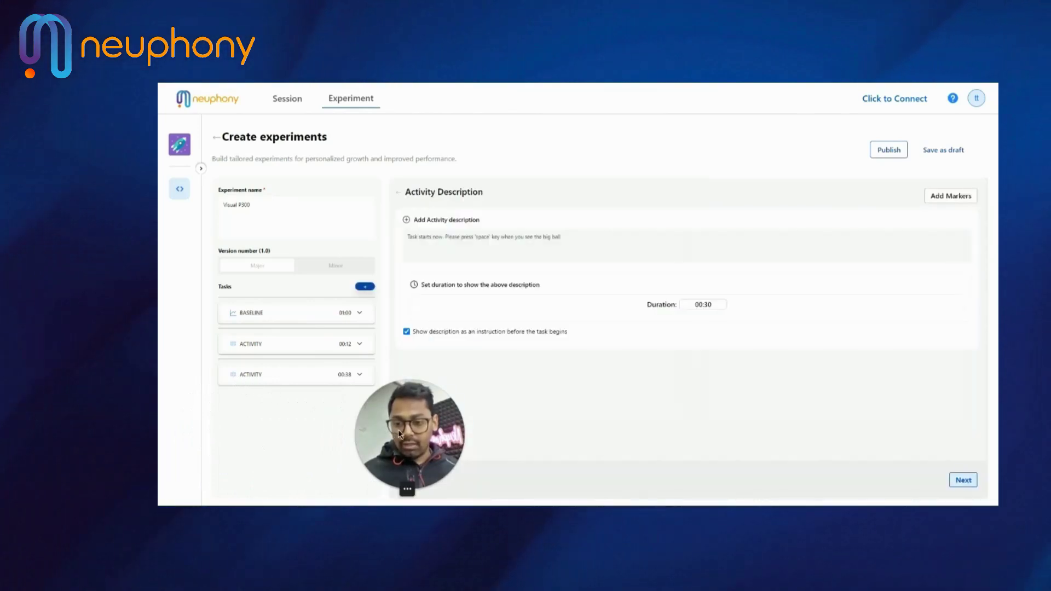
drag(399, 435, 214, 434)
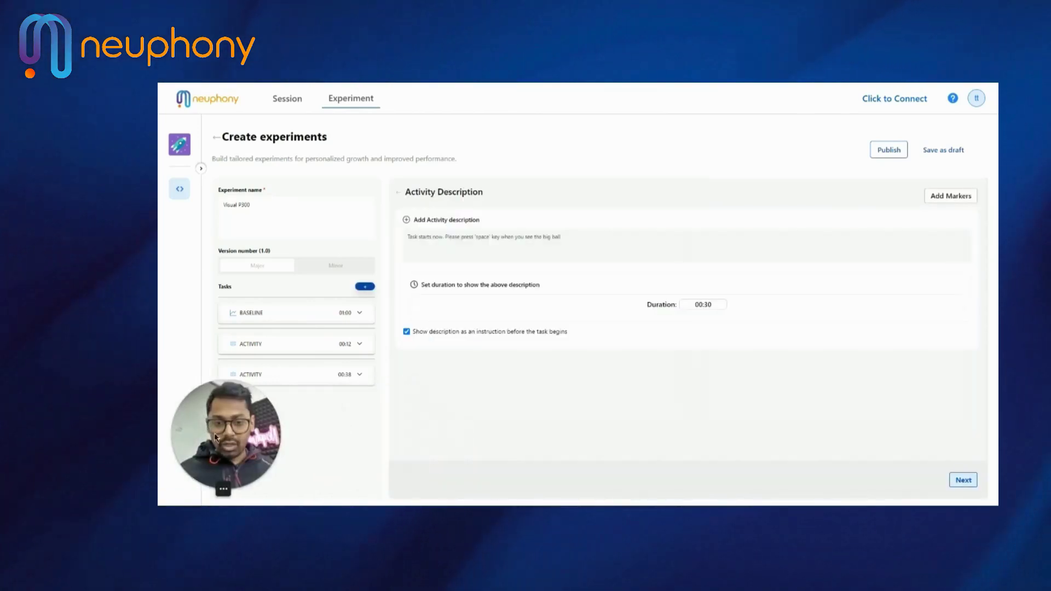
click(962, 482)
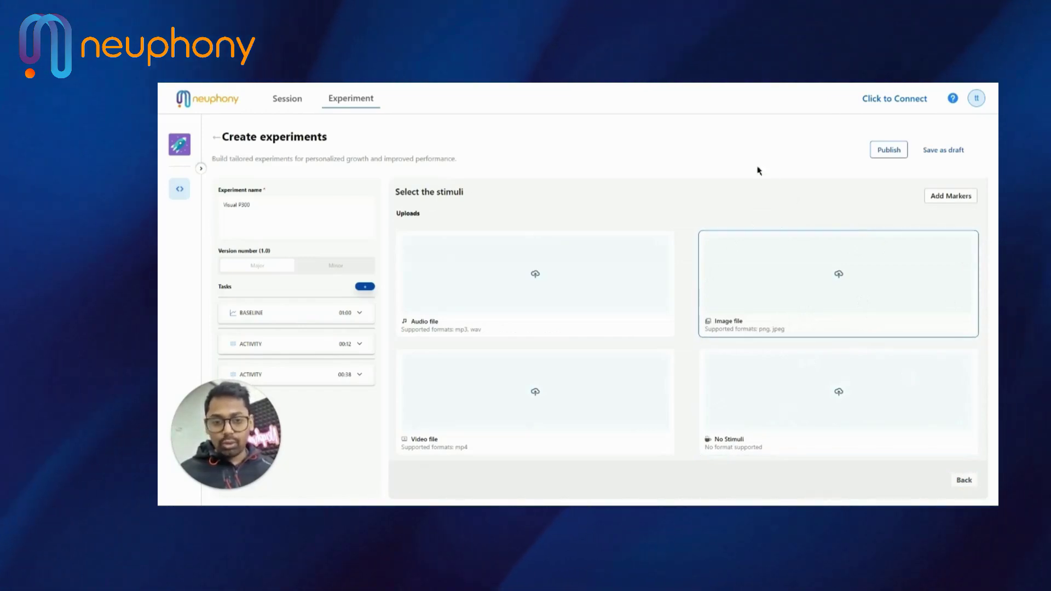
Step: Set the bigBall image's display duration to 00:02 under Image file
click(776, 273)
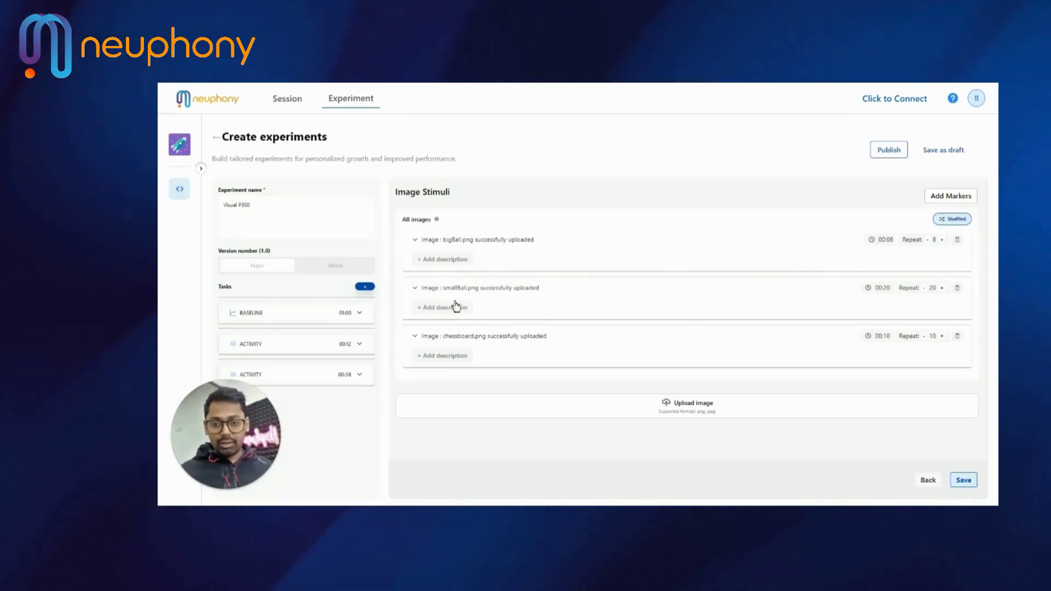
click(484, 246)
click(719, 299)
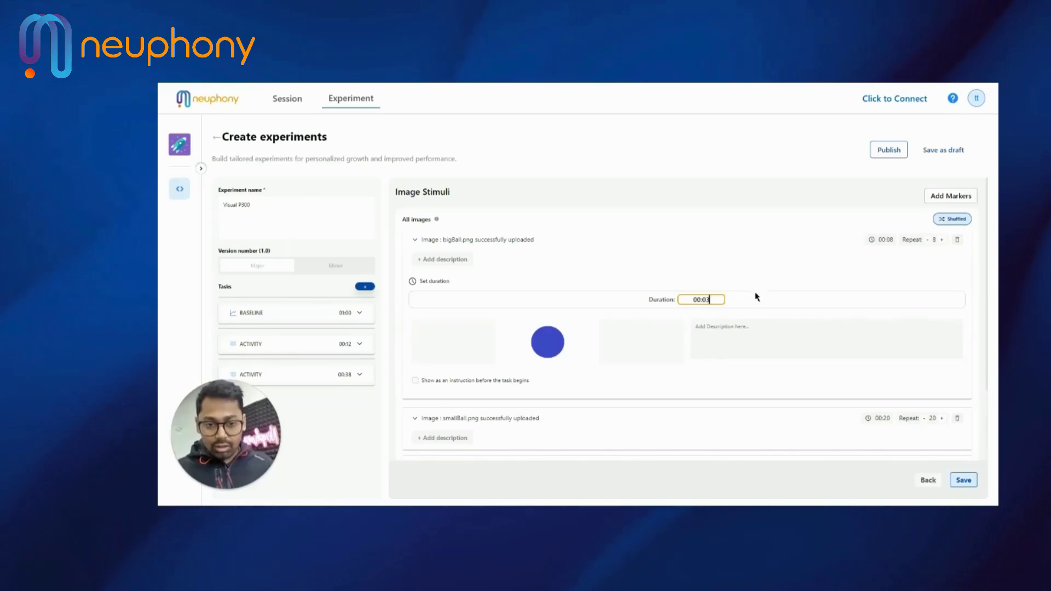
key(BackSpace)
text(2)
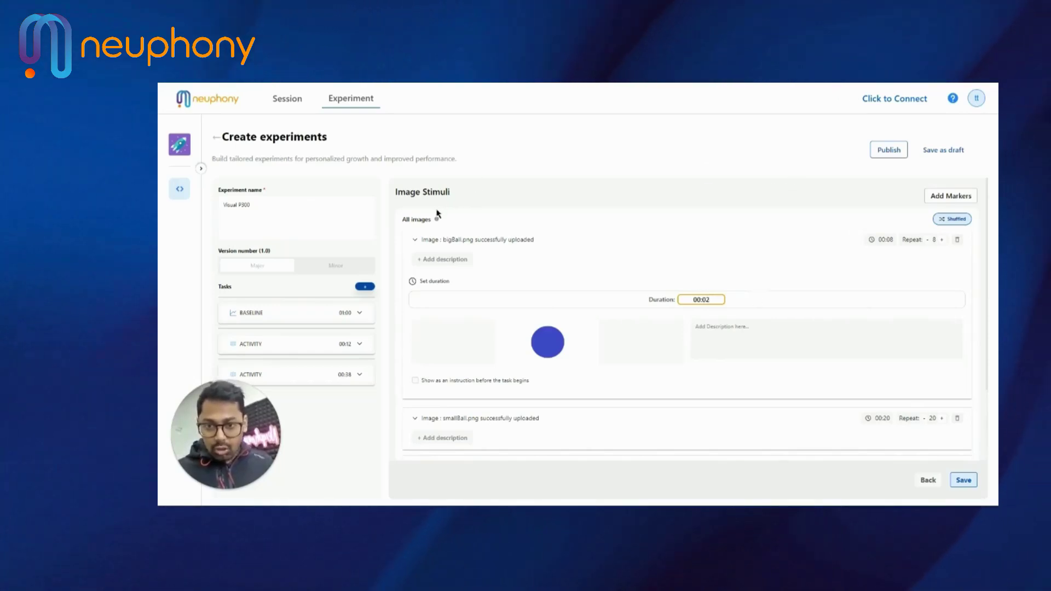
click(467, 314)
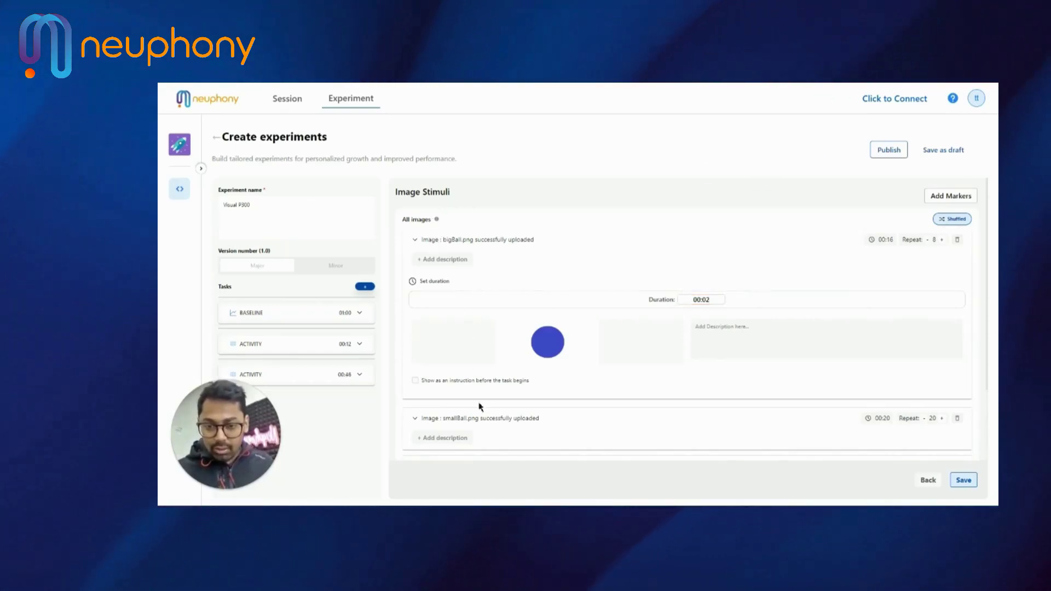
Step: Set the smallBall image's duration to 00:02 and save the activity, now 01:16
click(482, 425)
scroll(518, 368, down, 4)
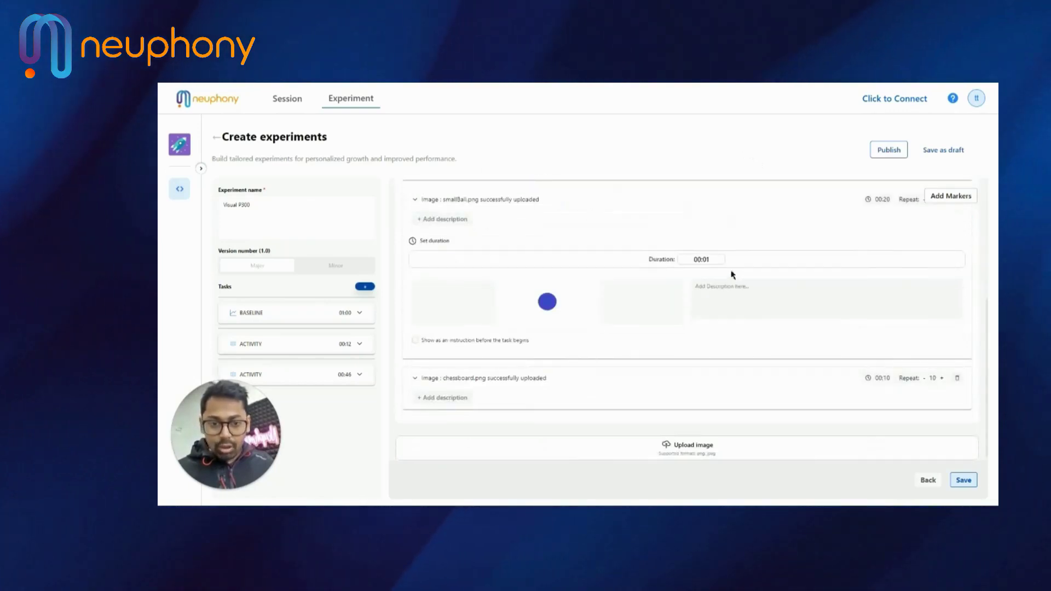
click(716, 260)
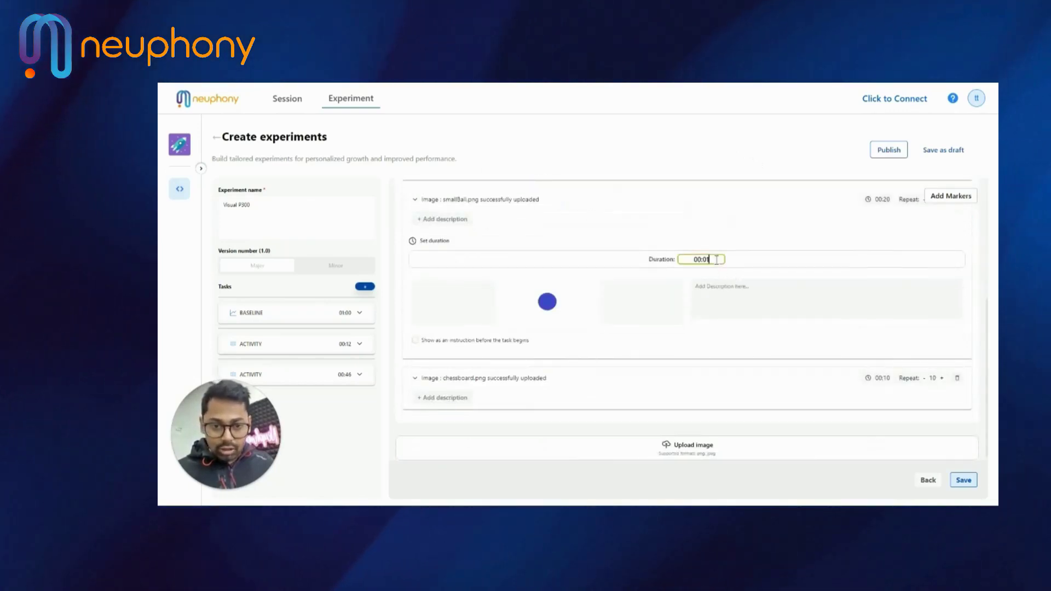
click(465, 487)
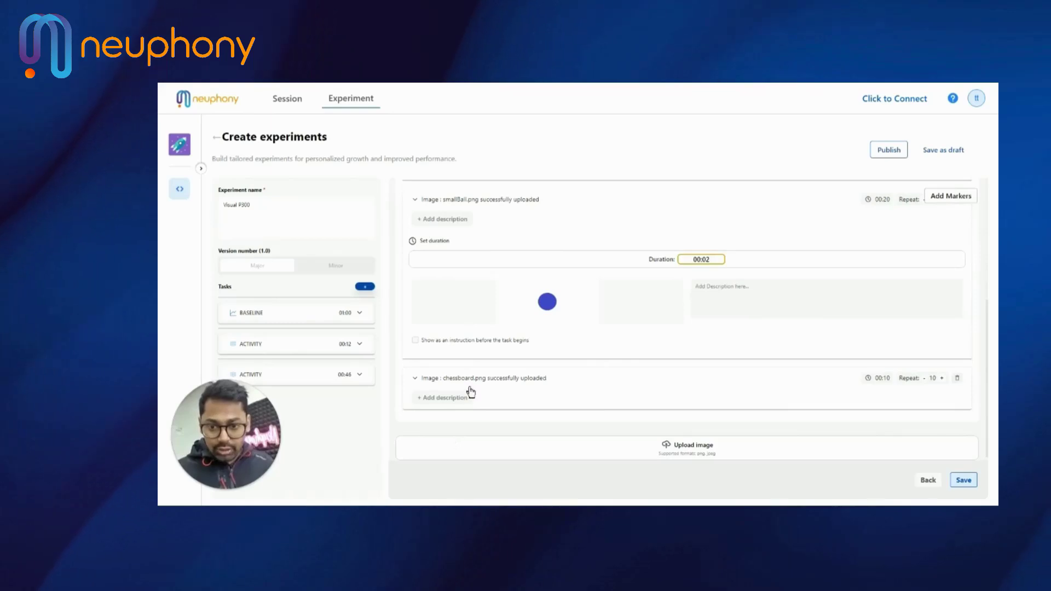
click(504, 377)
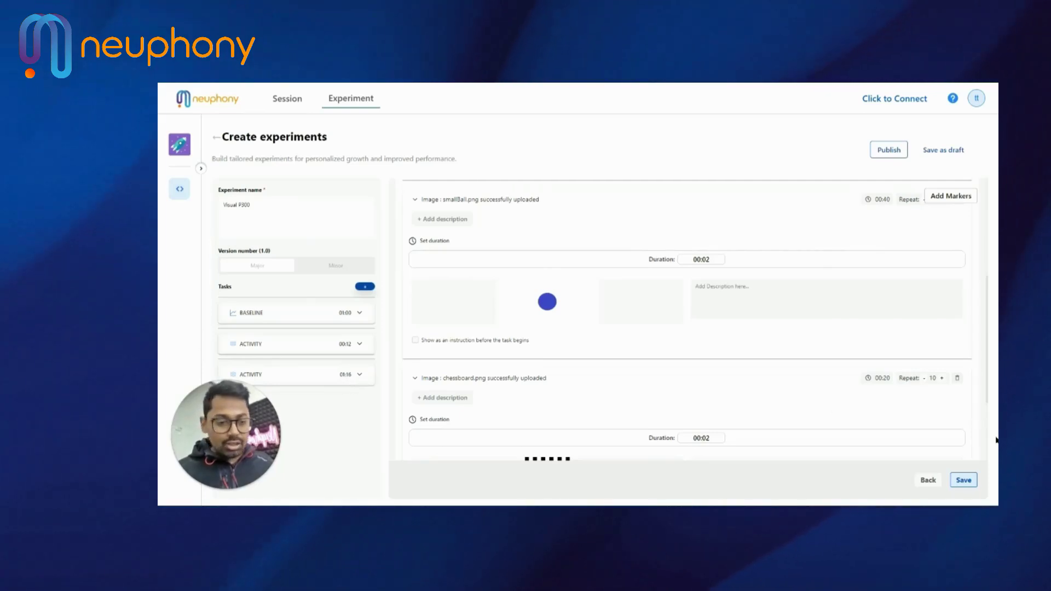
click(963, 480)
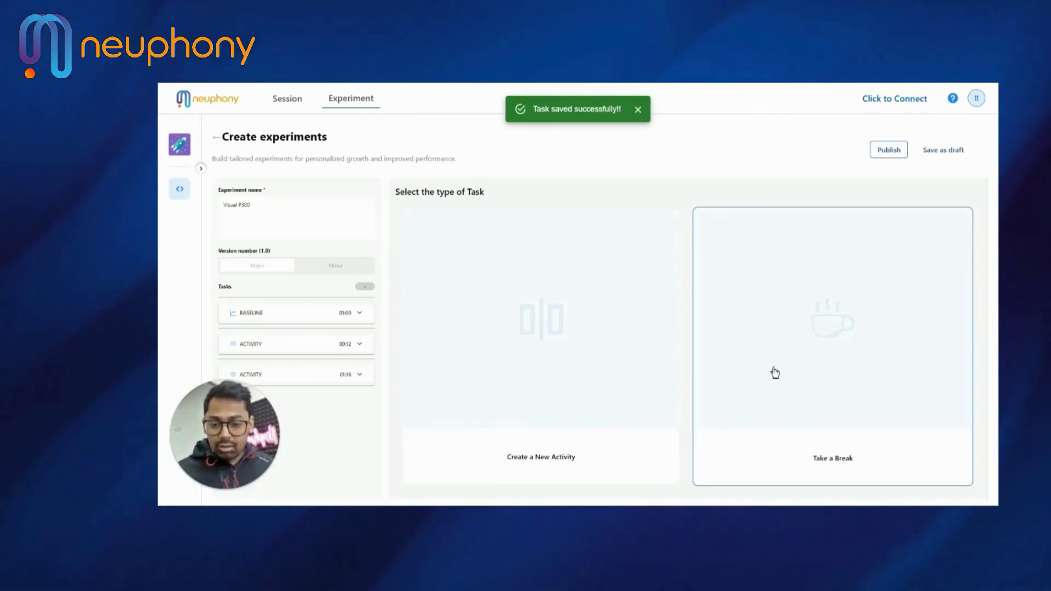
Step: Begin a break task, passing its description and stimulus pages back to the task-type choice
click(852, 343)
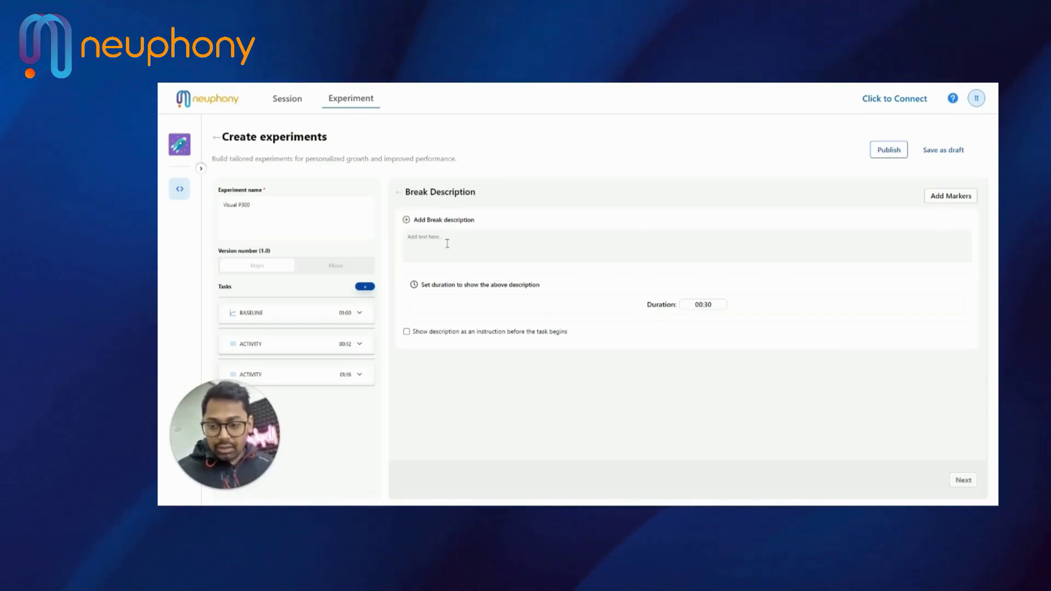
click(484, 257)
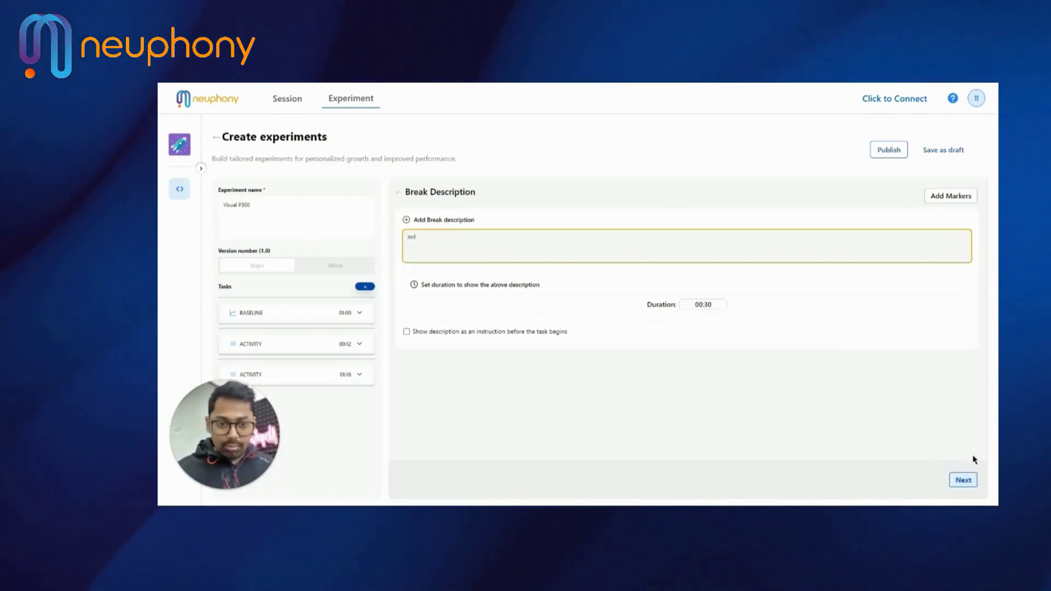
click(963, 480)
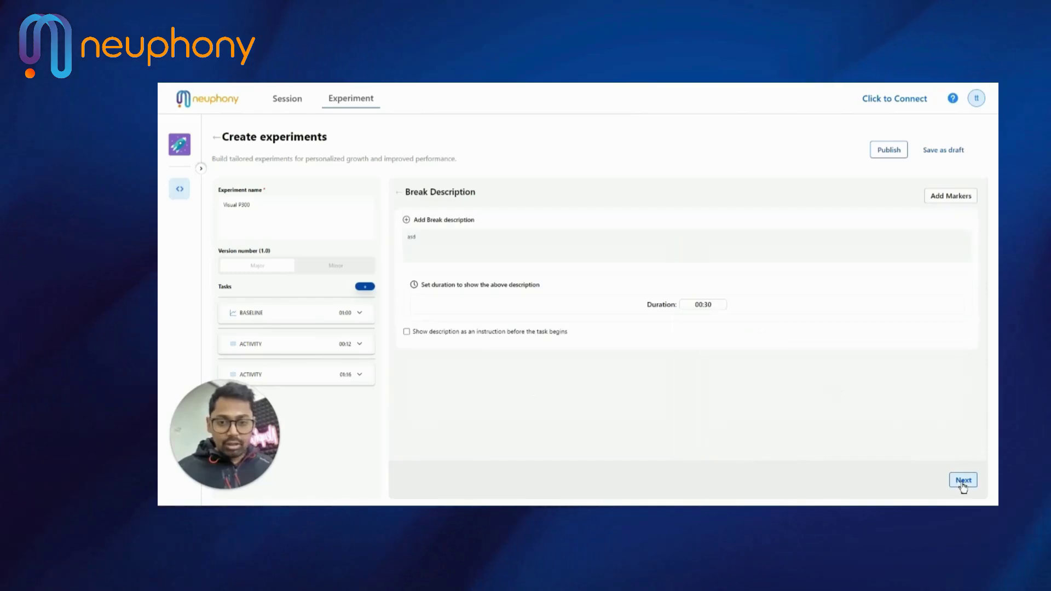
click(399, 194)
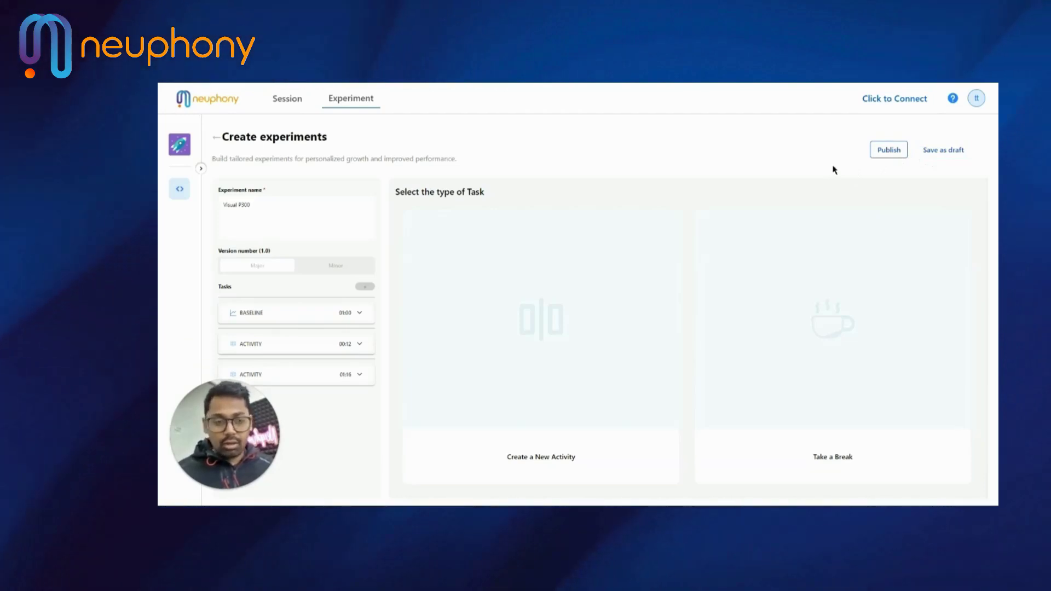
Step: Save the Visual P300 experiment as a draft and confirm it
click(952, 150)
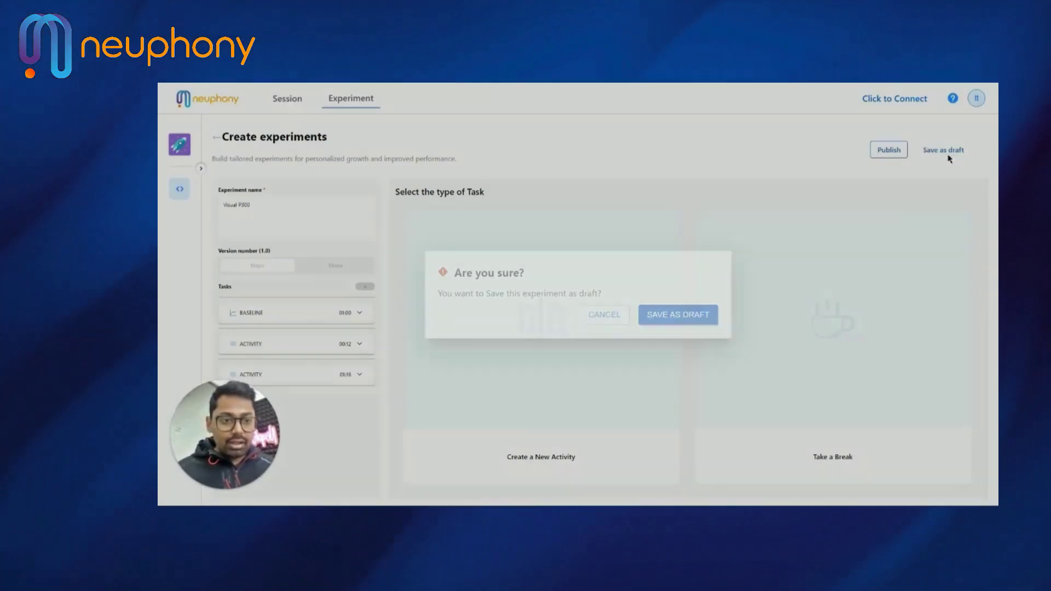
click(671, 321)
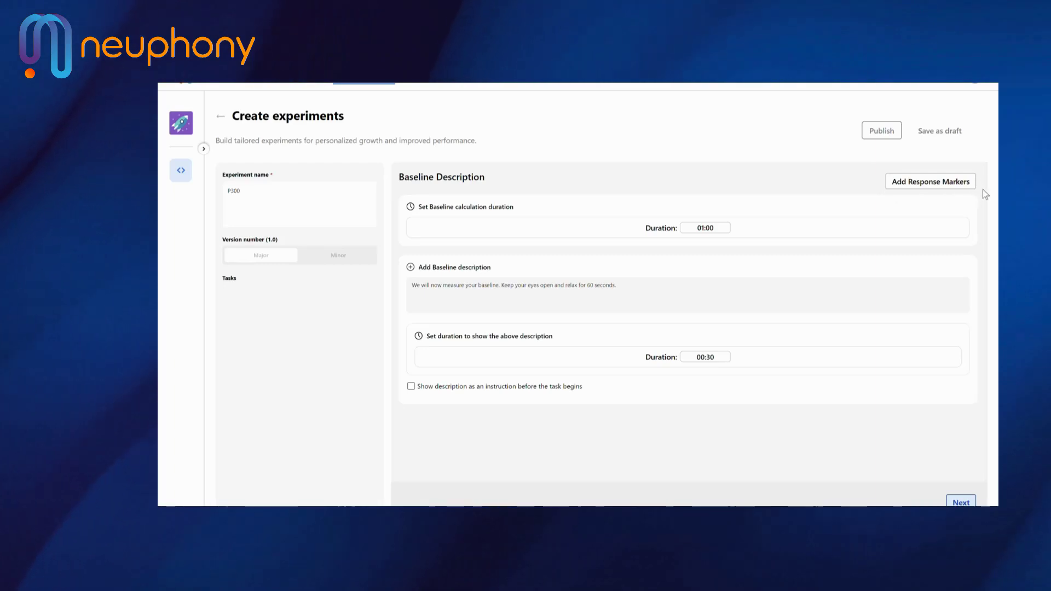
Step: Add two baseline response markers: KeyY labelled 'Yes' and KeyN labelled 'No'
click(909, 187)
click(558, 213)
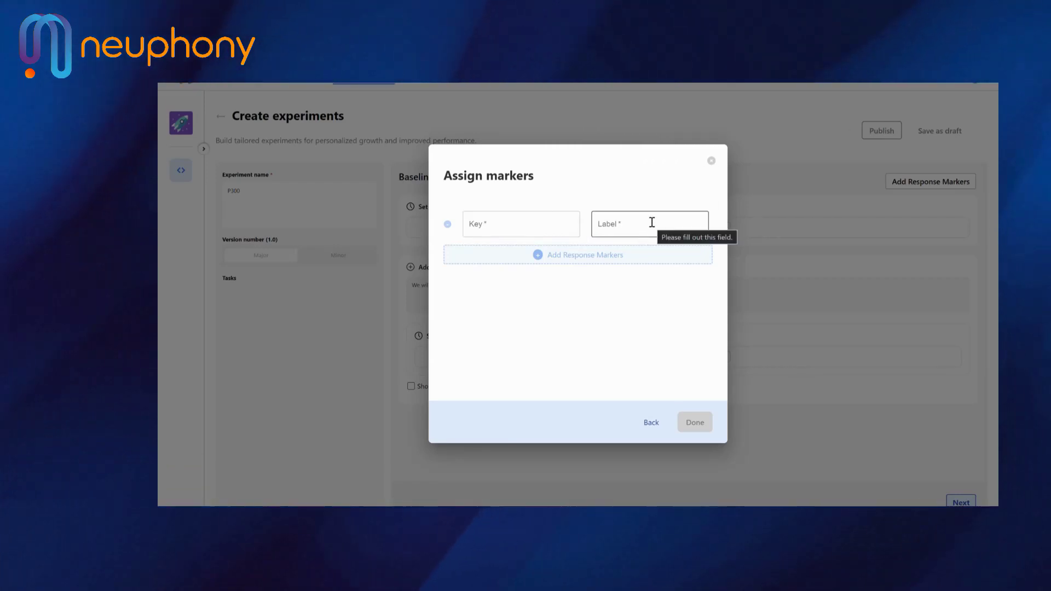
click(562, 215)
text(KeyY)
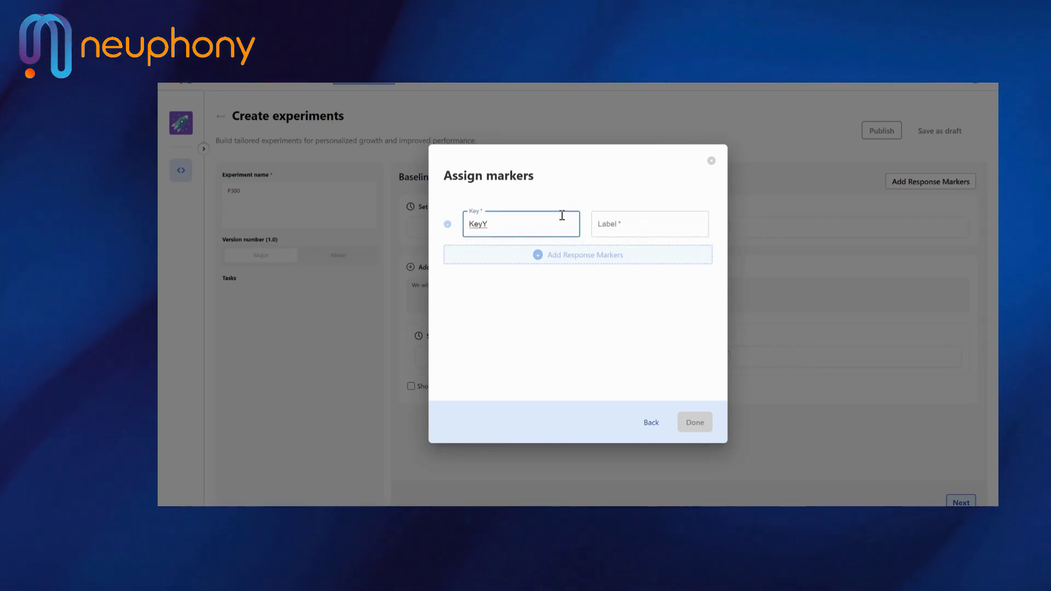
click(634, 231)
text(Yes)
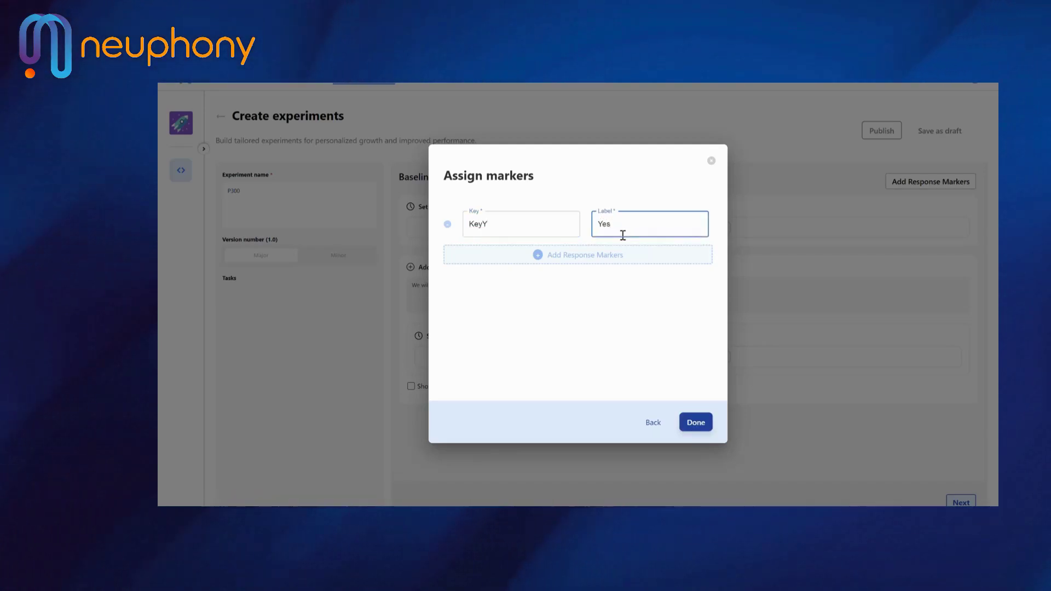
click(524, 256)
key(shift+n)
click(602, 256)
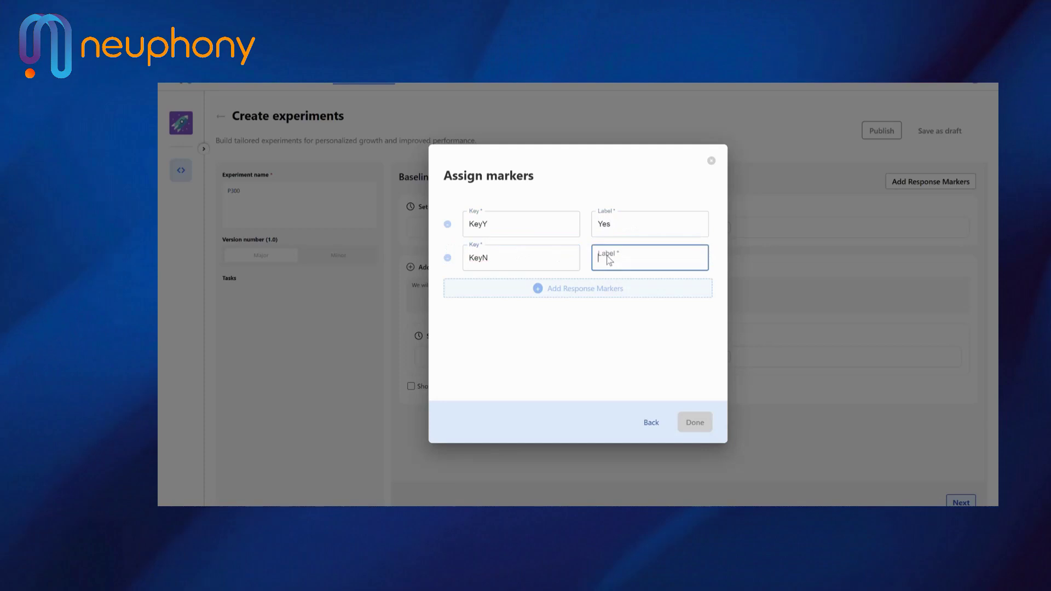
text(No)
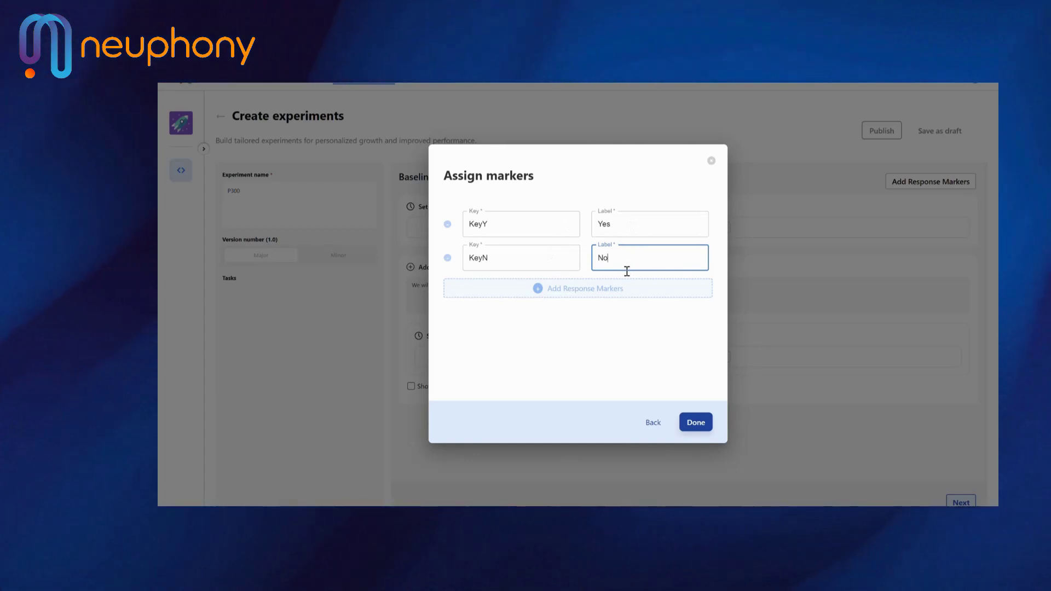
Step: Replace both markers with a single Space marker labelled 'High frequency Sound detected'
click(447, 258)
click(447, 225)
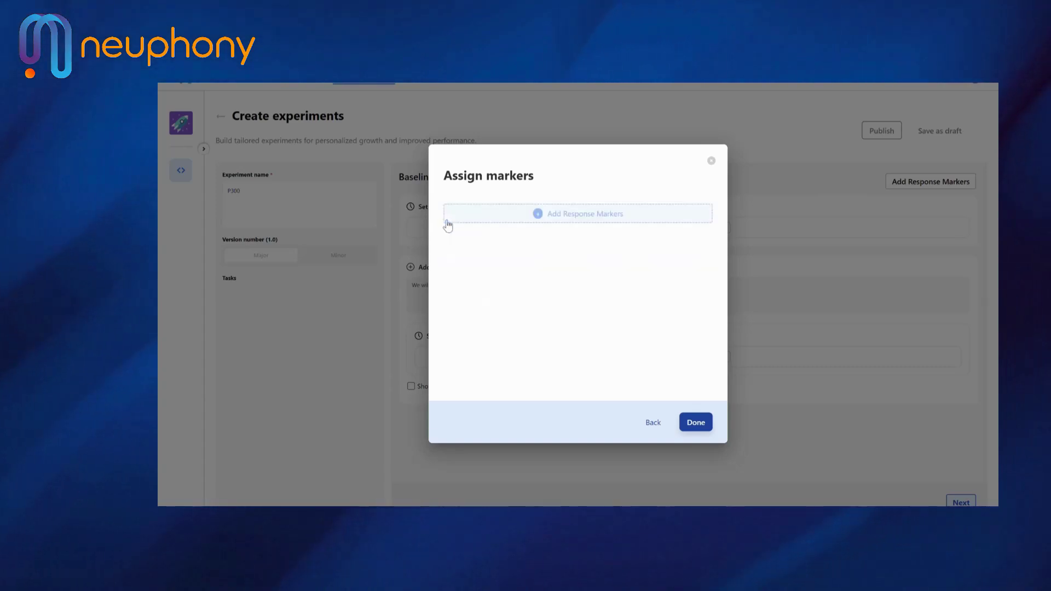
click(564, 213)
key(space)
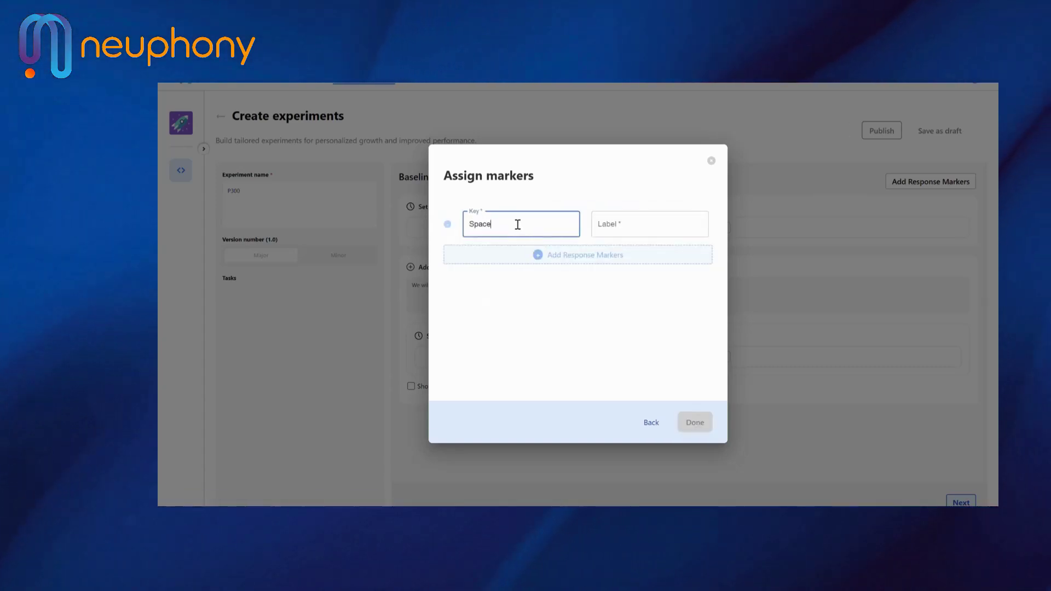
click(616, 224)
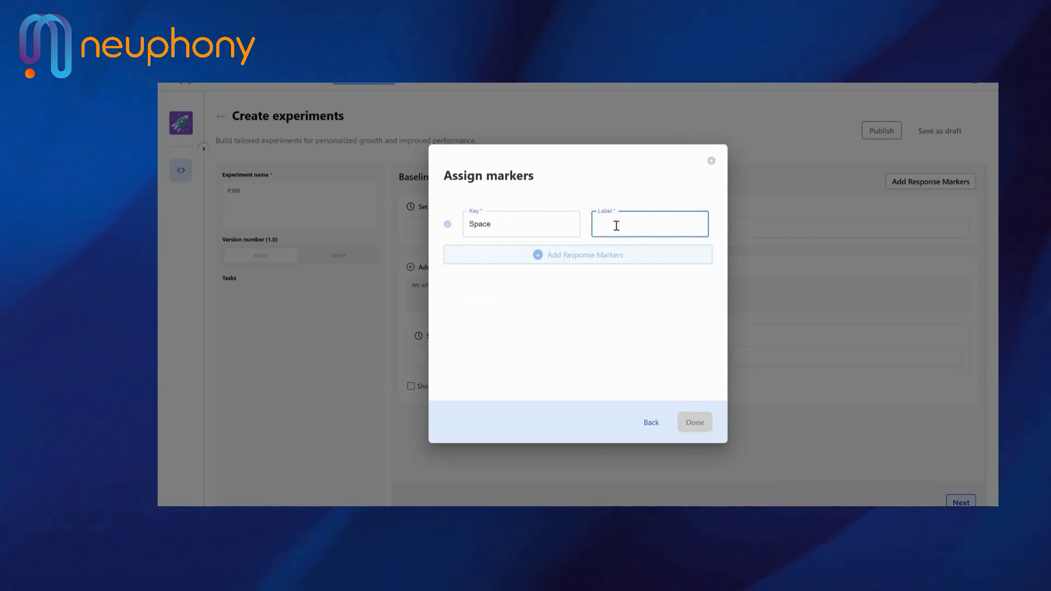
text(Sound)
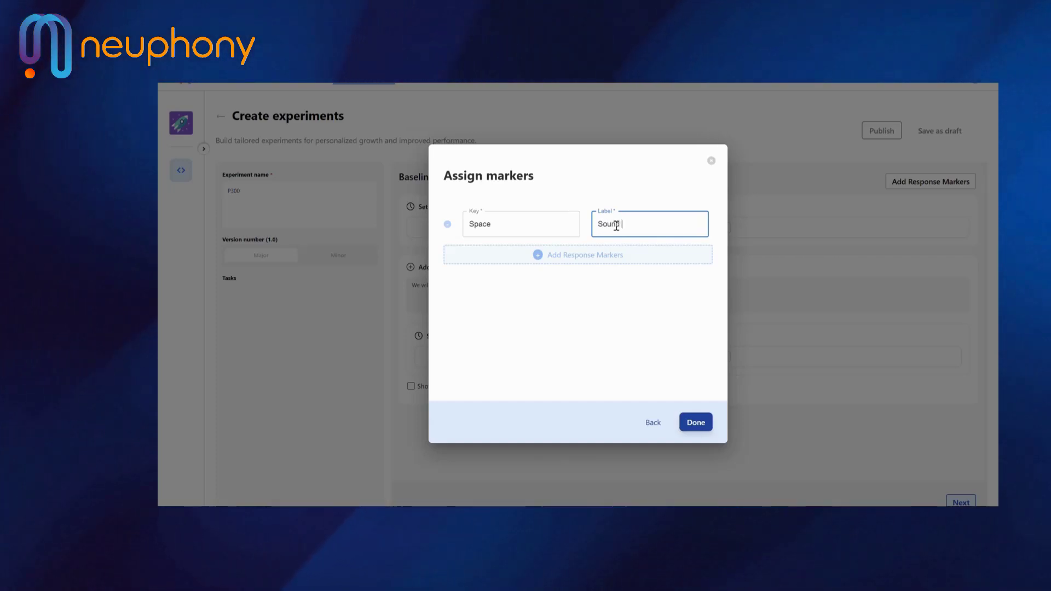
text(sdetected)
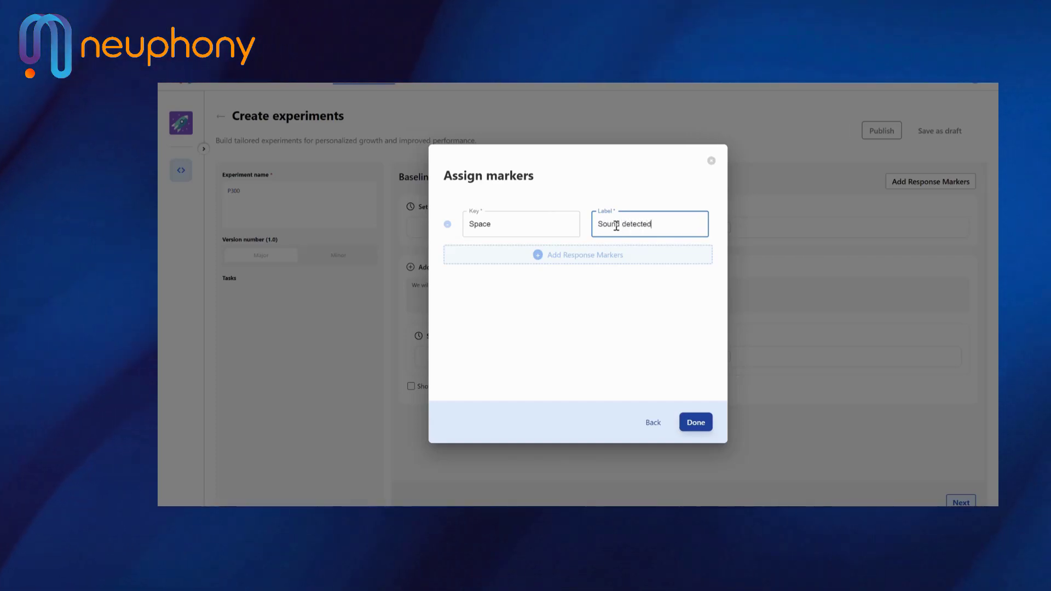
click(595, 224)
text(High fr)
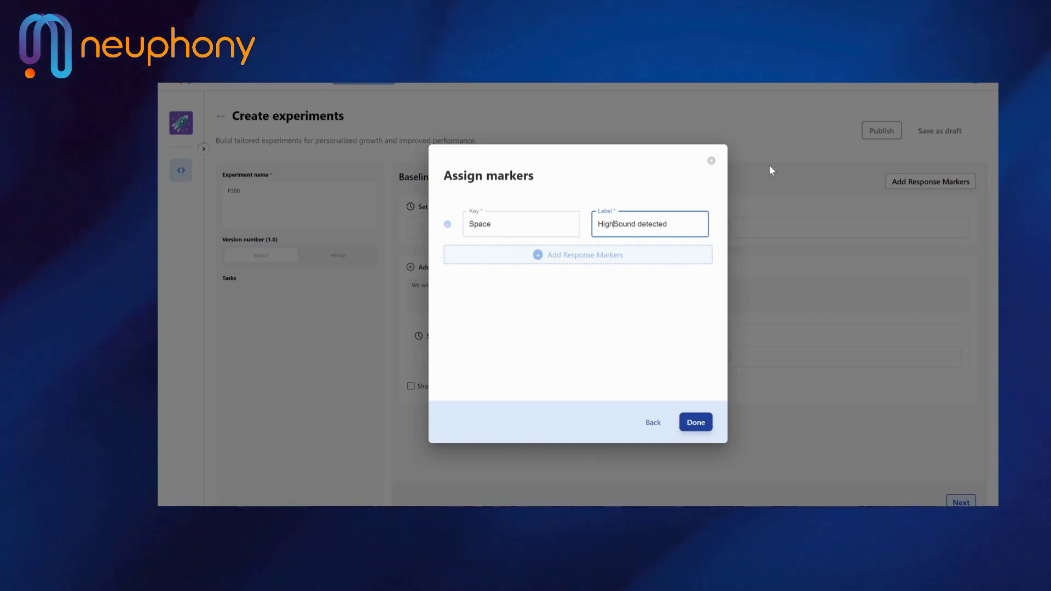
text(equency)
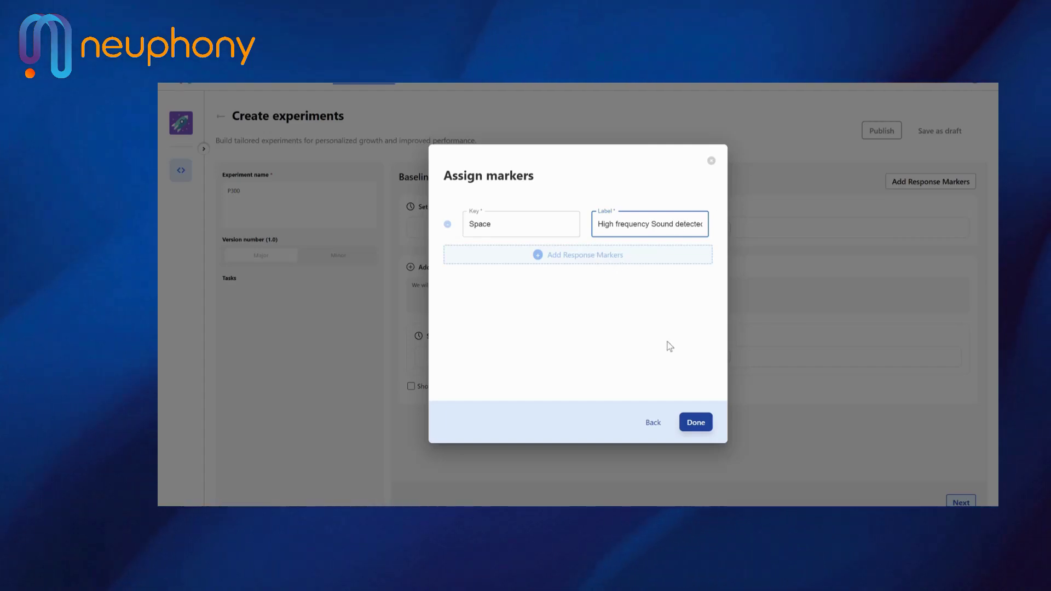
click(688, 422)
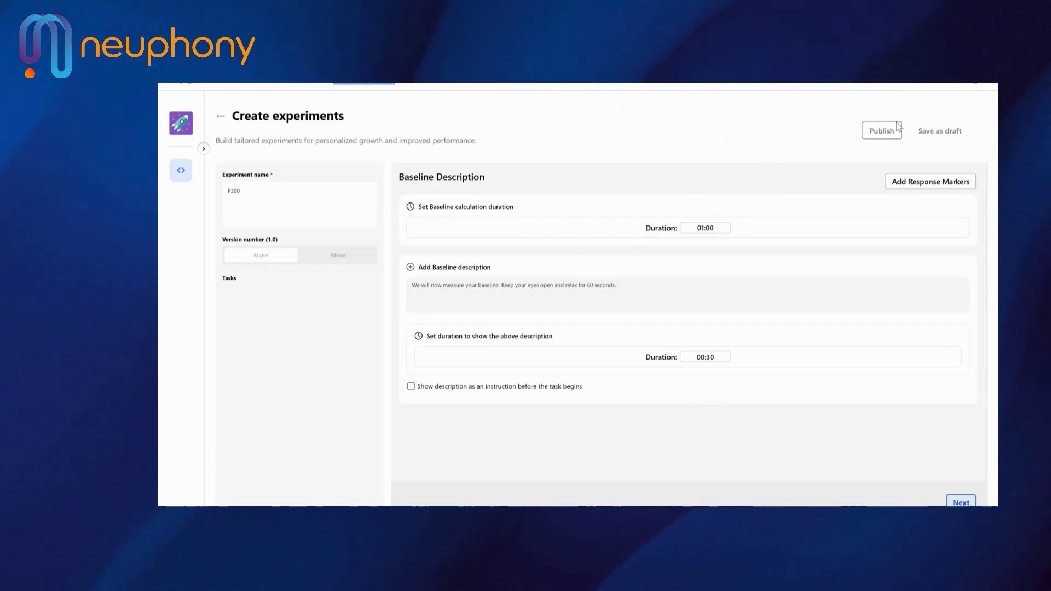
Step: Leave the experiment builder, discarding unsaved changes, and show the Recorded sessions list
click(219, 116)
click(695, 319)
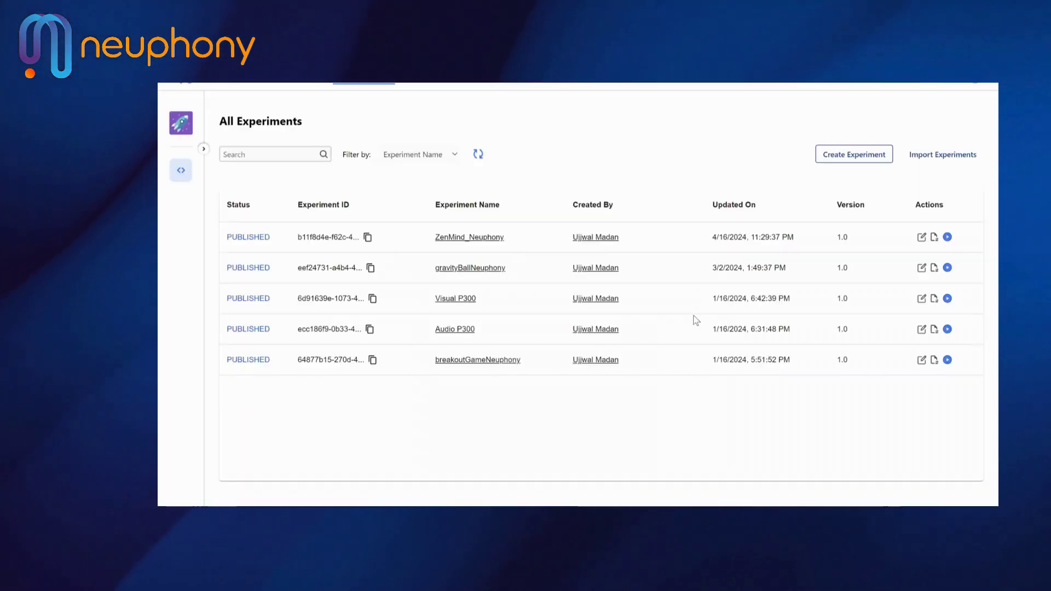
click(309, 84)
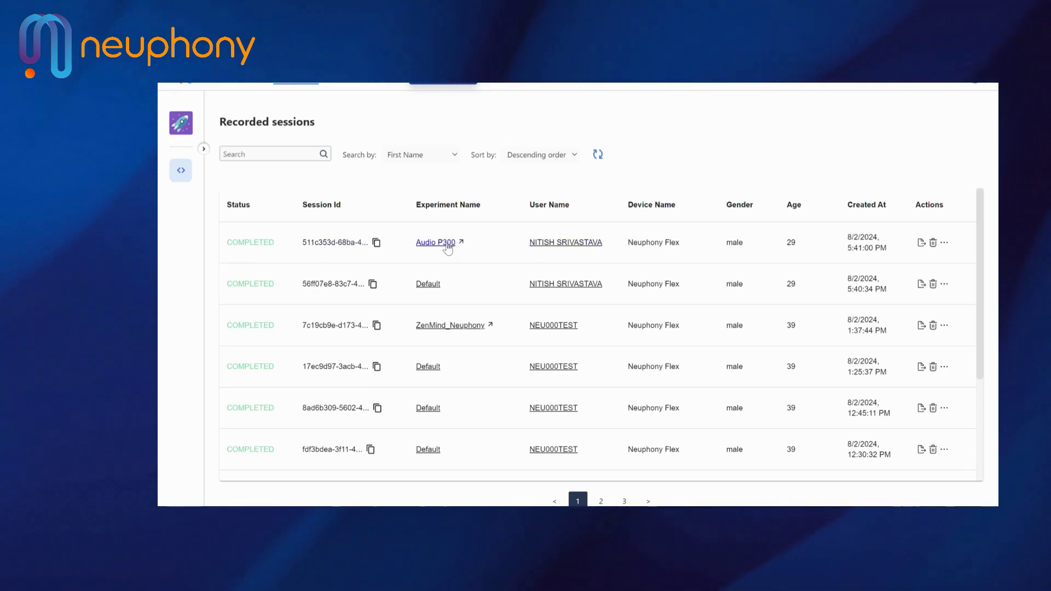
Step: Export the Audio P300 session's marker CSV, replacing the existing file
click(922, 243)
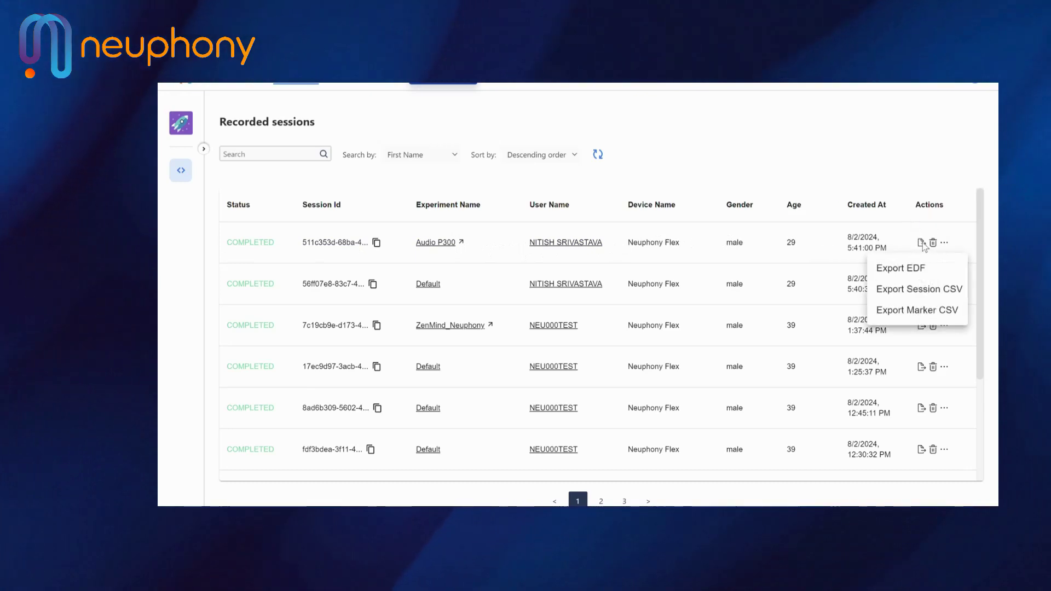
click(916, 311)
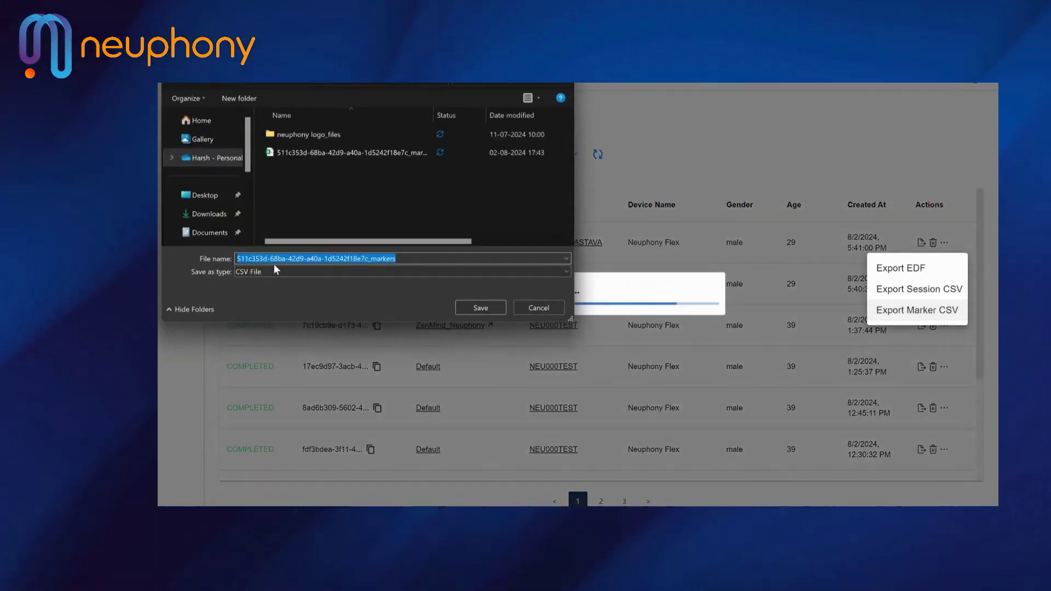
click(486, 307)
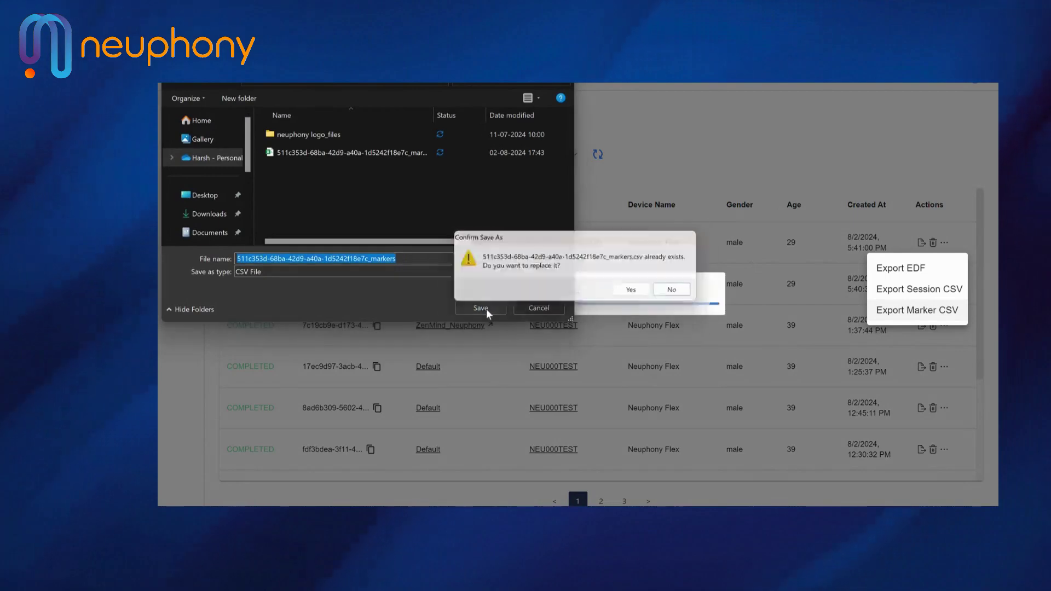
click(636, 292)
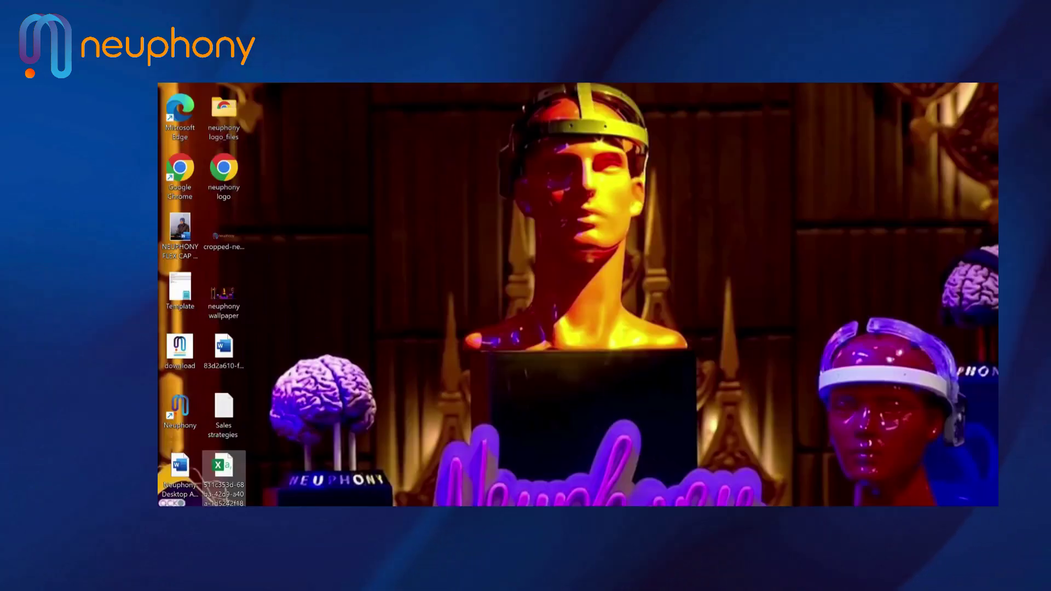
Step: Open the markers CSV in Excel, widen column A, and move the sign-in prompt aside
double_click(224, 471)
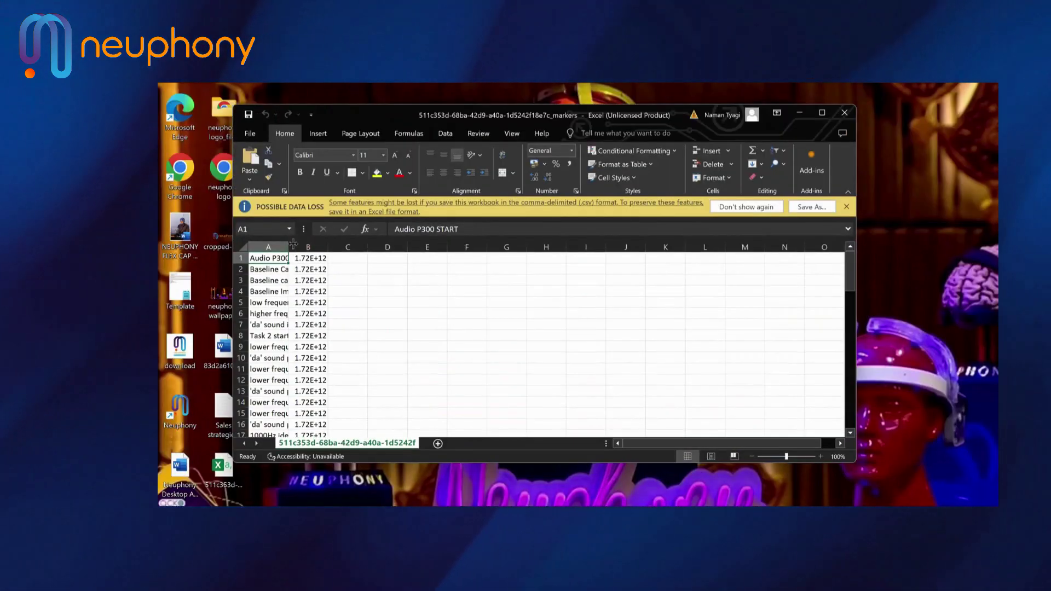
drag(335, 245, 482, 244)
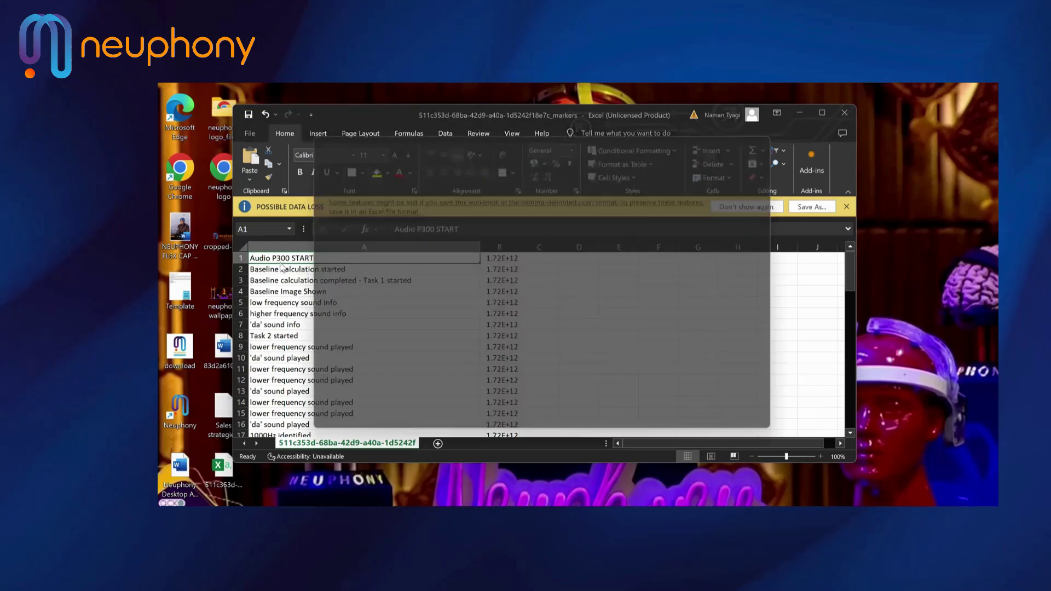
drag(383, 130, 438, 503)
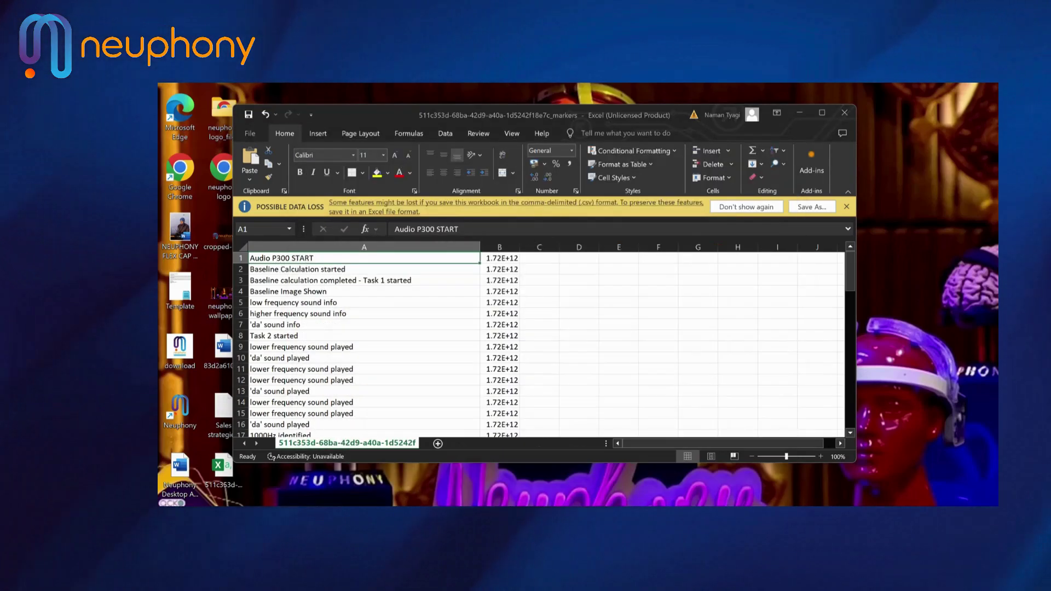